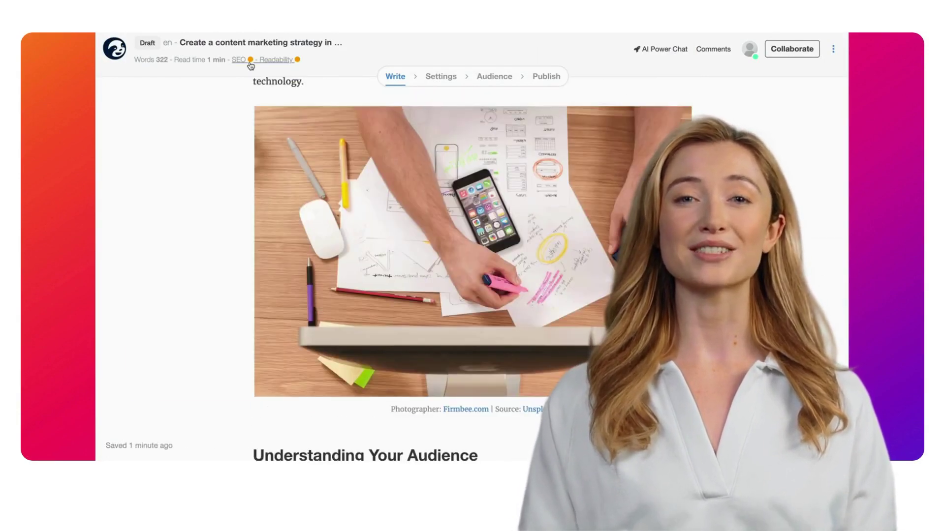
# Look through the article's SEO optimisation checks
pyautogui.click(250, 60)
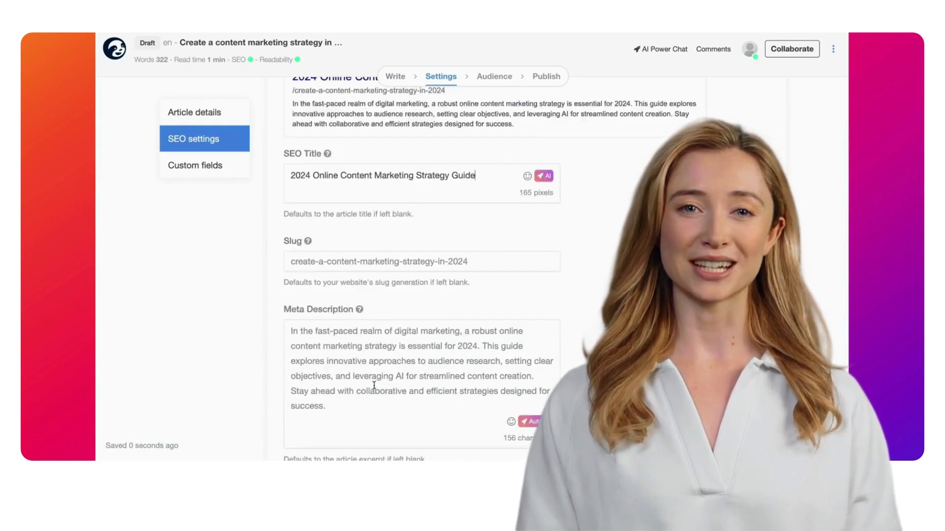
pyautogui.scroll(-5, 375, 395)
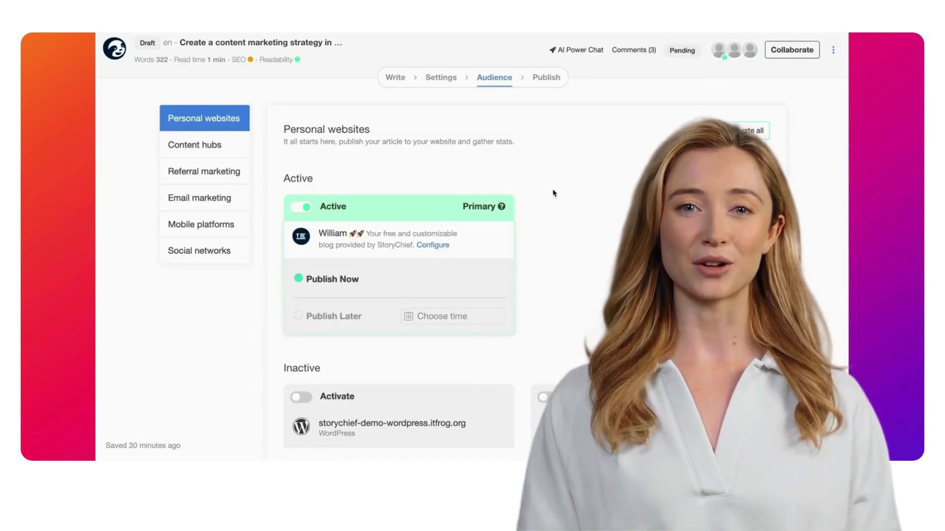
pyautogui.scroll(-2, 398, 271)
pyautogui.scroll(-6, 355, 213)
# Enable publishing to the RSS feed and generate AI social posts for the article
pyautogui.click(352, 210)
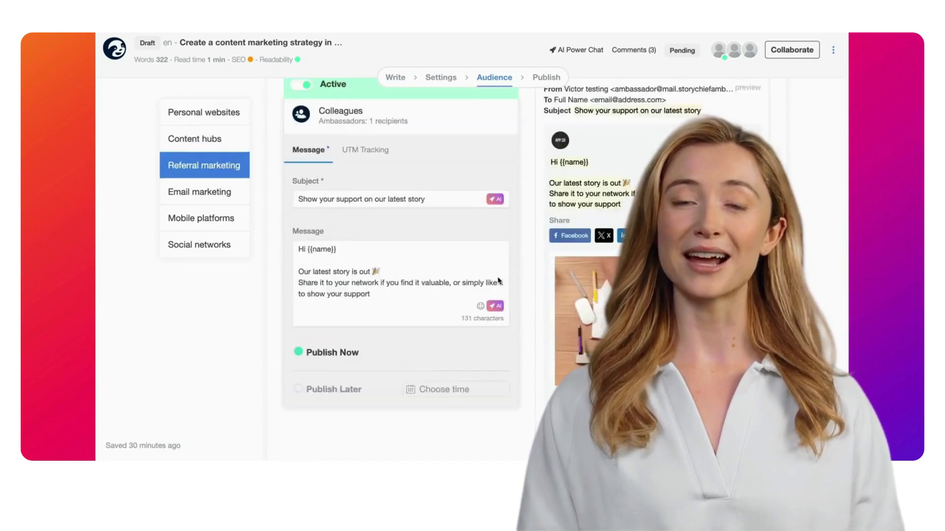
pyautogui.scroll(-10, 498, 281)
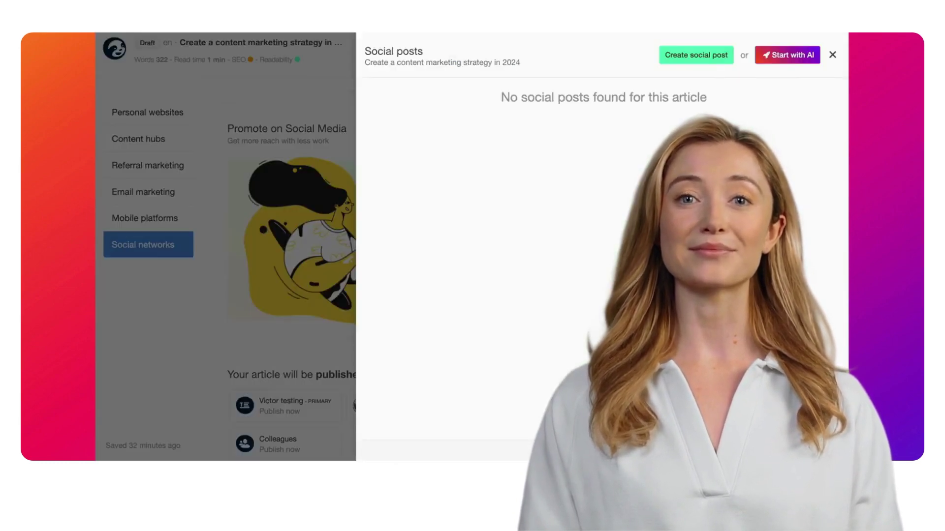
pyautogui.click(800, 61)
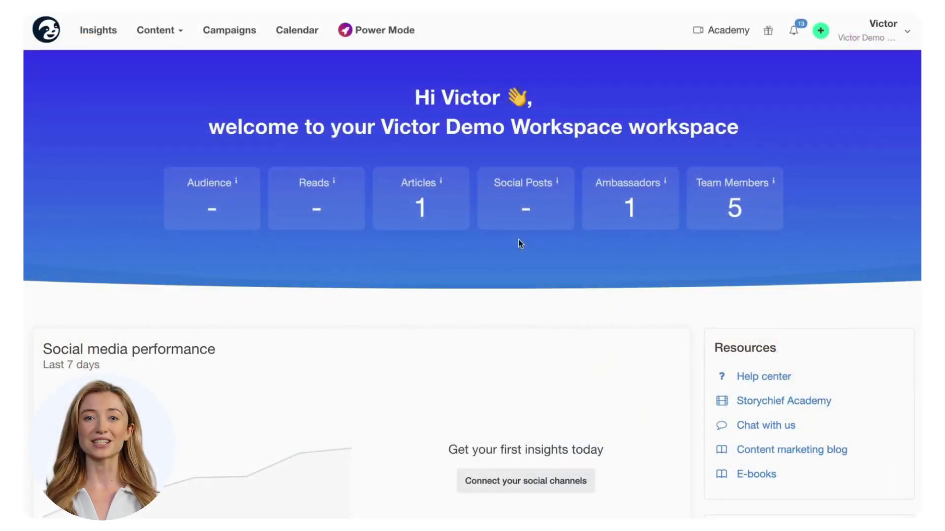
# Create an article titled 'Create a content marketing strategy in 2024' using the 'Write a blog post with AI' template
pyautogui.click(820, 30)
pyautogui.click(369, 79)
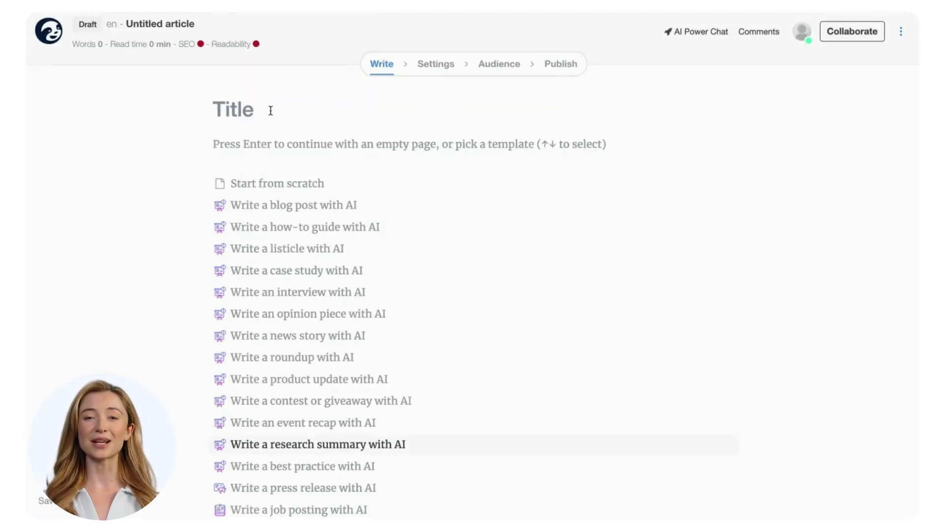
pyautogui.write('Create a content marketing strategy in 2024')
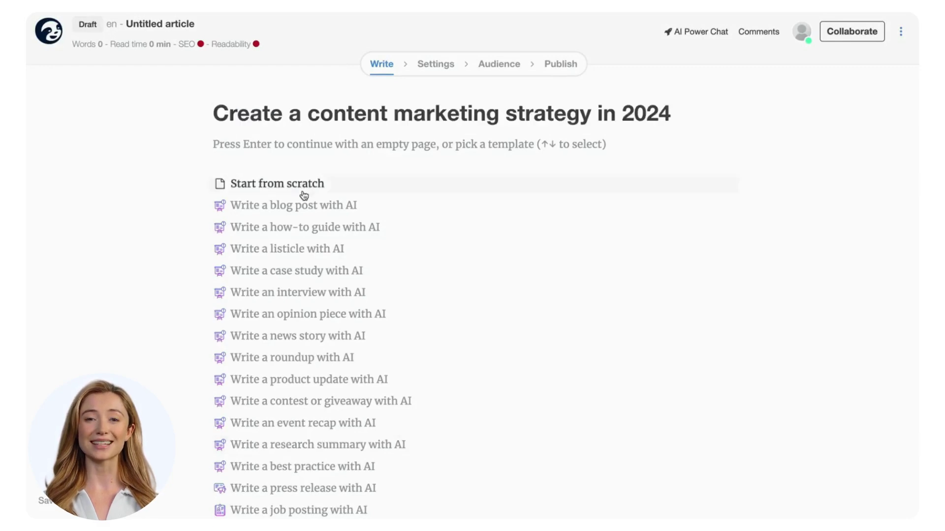
pyautogui.click(311, 206)
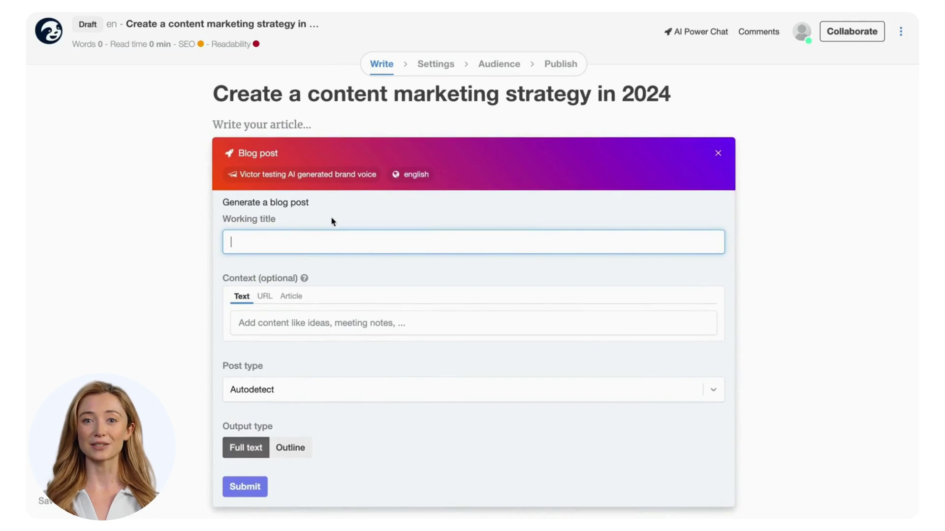
# Fill the AI form with the working title, a StoryChief blog URL as context, and Autodetect post type
pyautogui.write('Create a content marketing strategy in 2024')
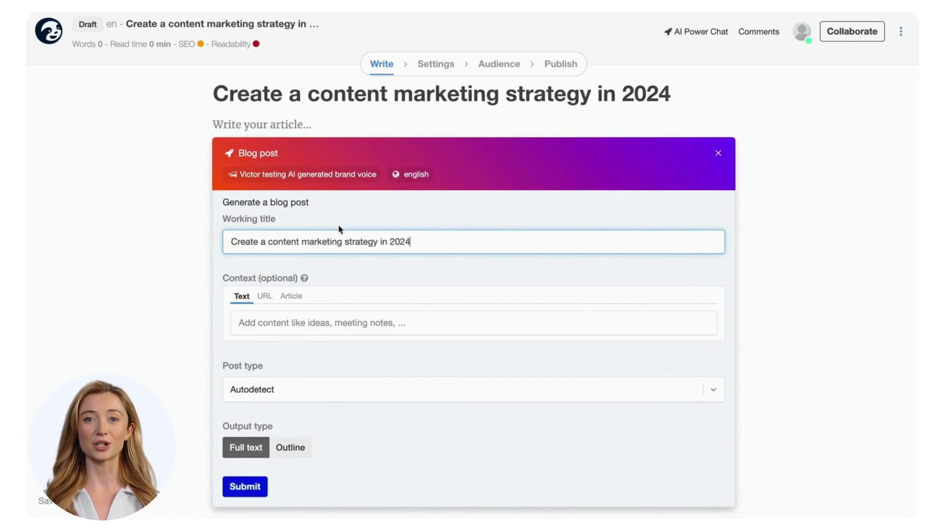
pyautogui.click(264, 296)
pyautogui.click(315, 324)
pyautogui.click(354, 353)
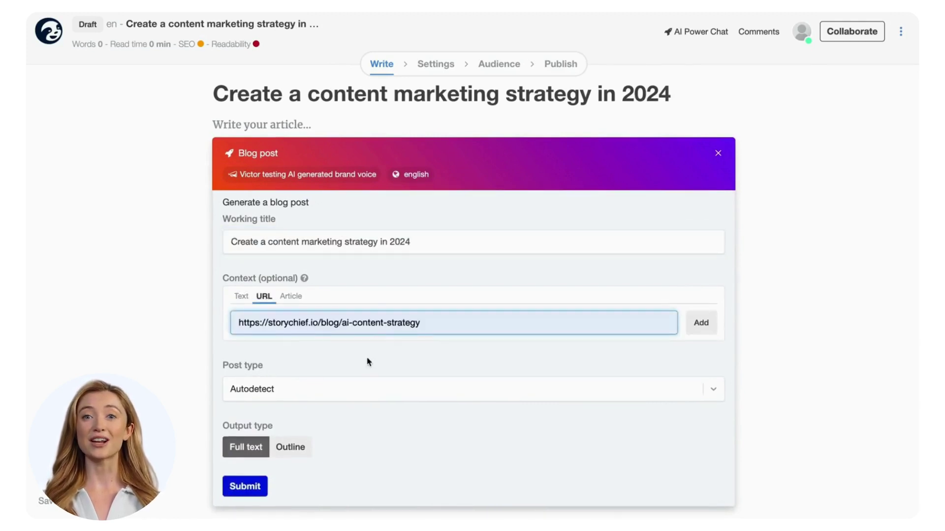
pyautogui.scroll(-1, 366, 361)
pyautogui.click(378, 390)
pyautogui.scroll(-5, 392, 447)
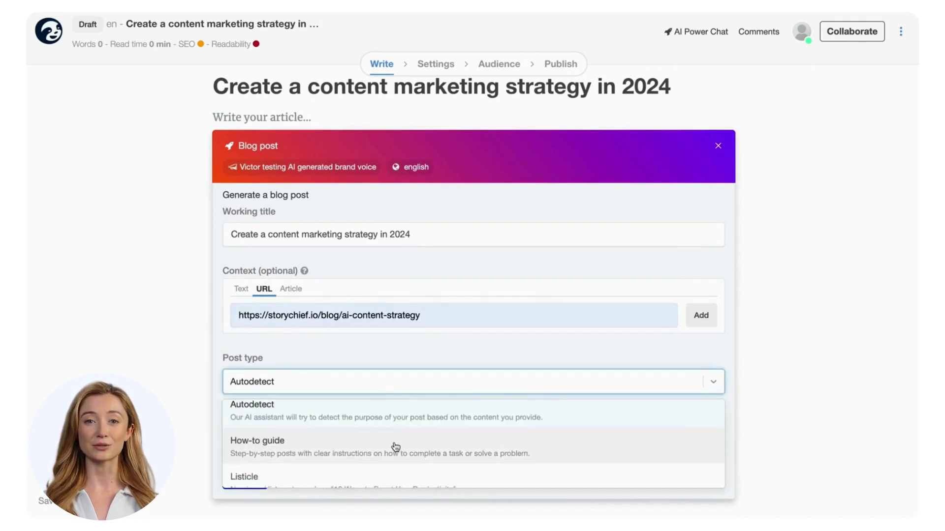
pyautogui.click(374, 364)
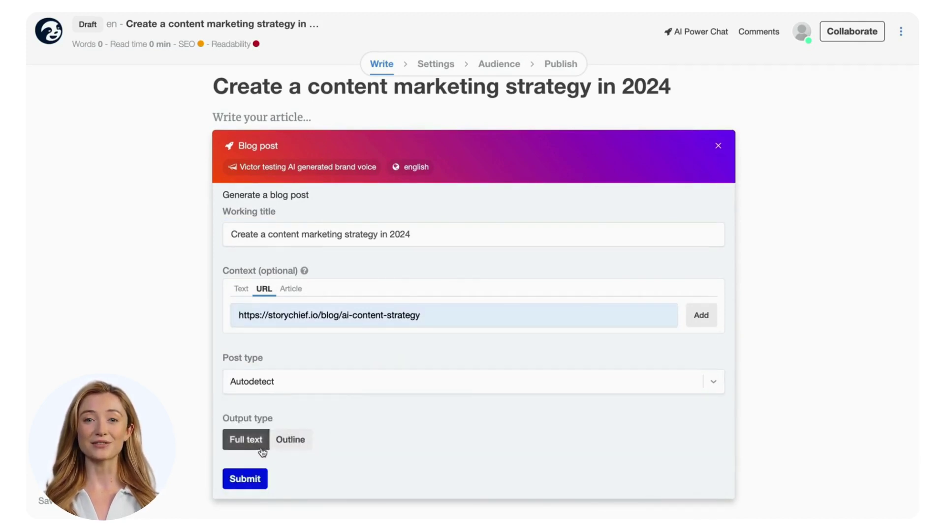
# Generate the 317-word blog post, insert it, and start a new paragraph after the intro
pyautogui.click(259, 486)
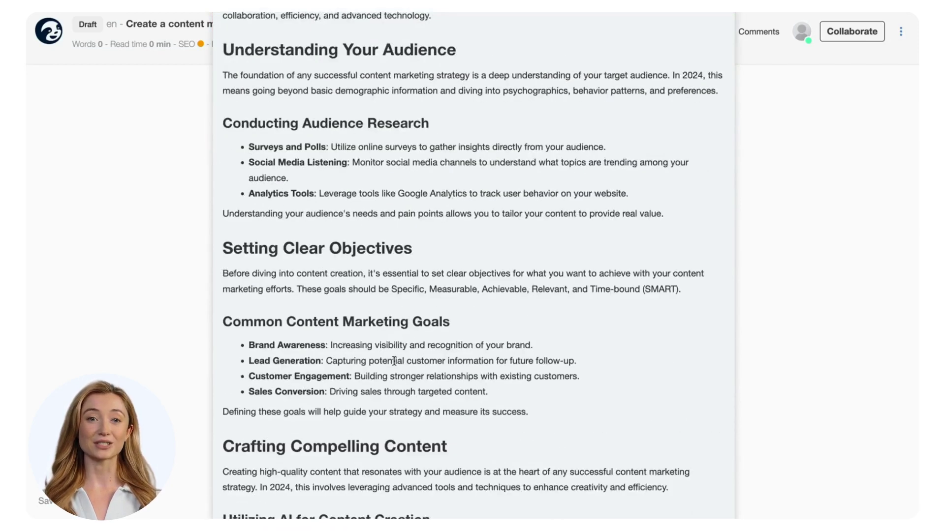
pyautogui.click(241, 500)
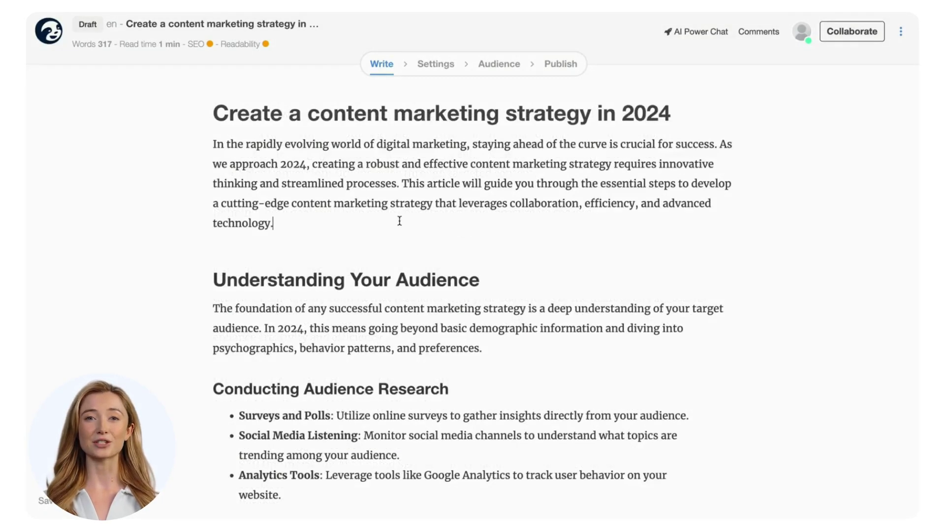
pyautogui.press('Return')
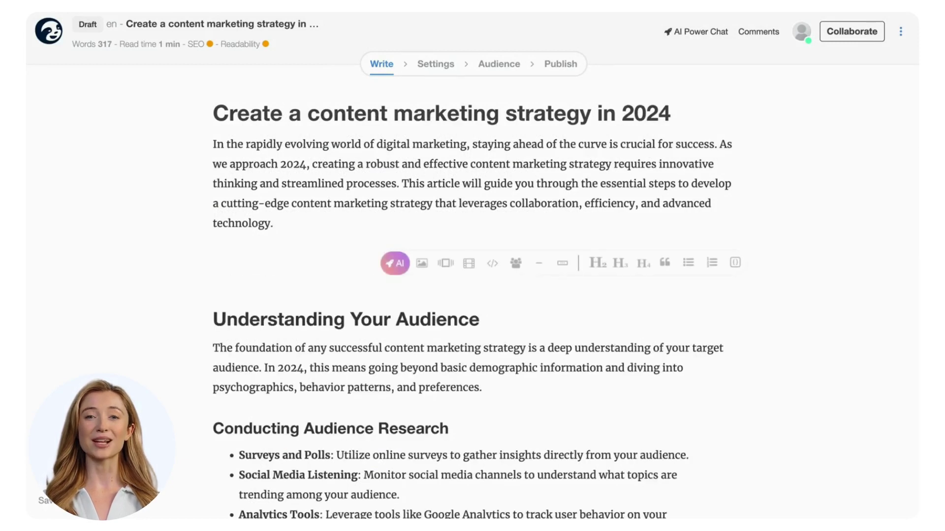
# Insert the second Unsplash photo from a 'marketing strategy' stock search below the intro
pyautogui.click(422, 264)
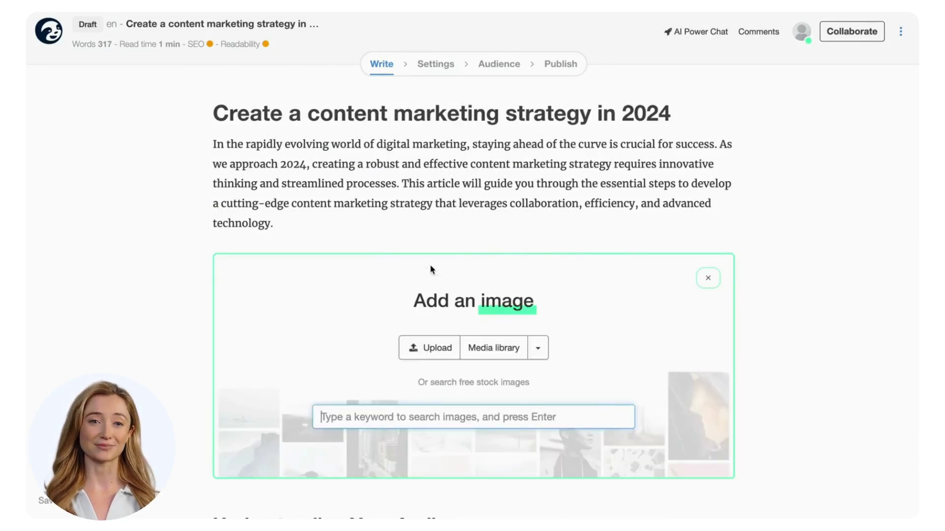
pyautogui.click(542, 346)
pyautogui.scroll(-1, 571, 354)
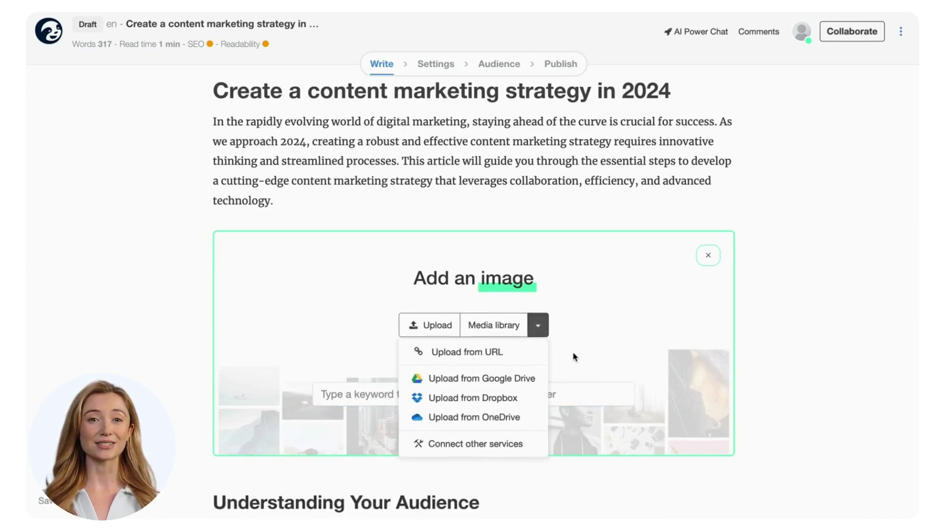
pyautogui.click(579, 354)
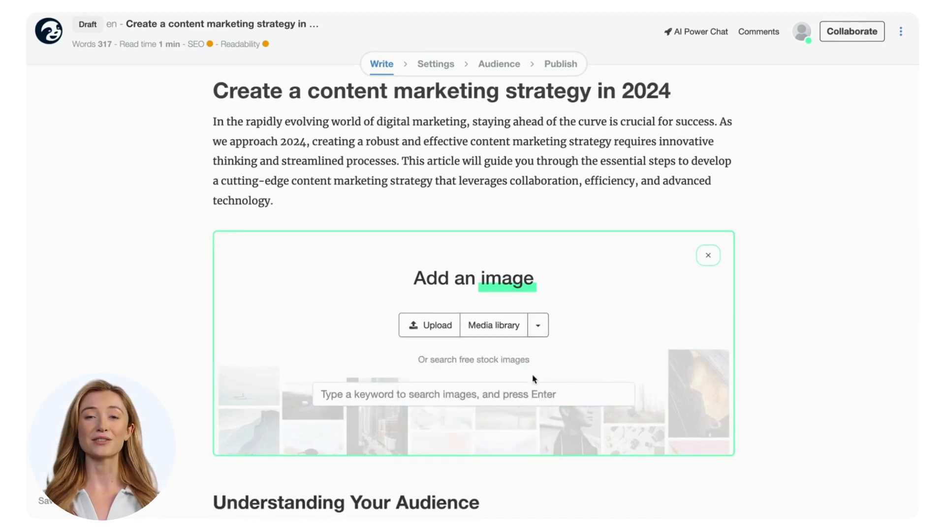
pyautogui.click(430, 399)
pyautogui.write('marketing strategy')
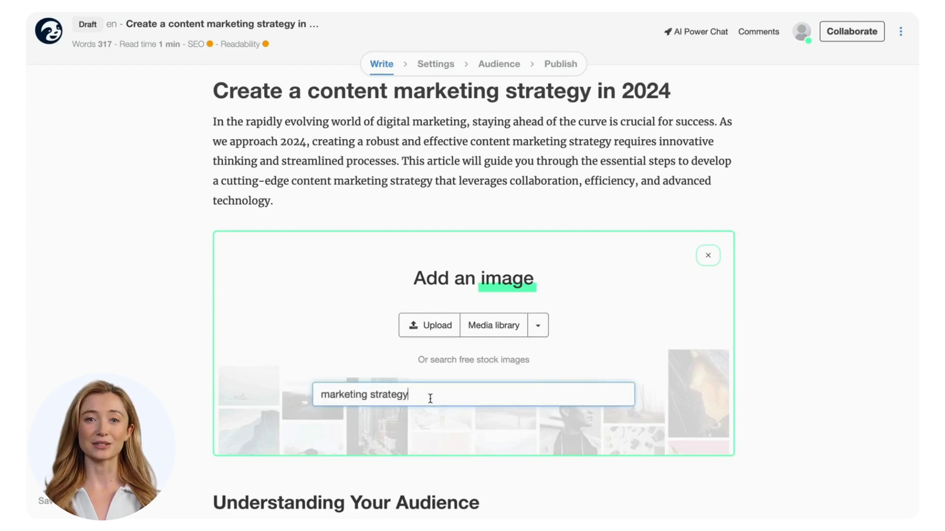
pyautogui.press('Return')
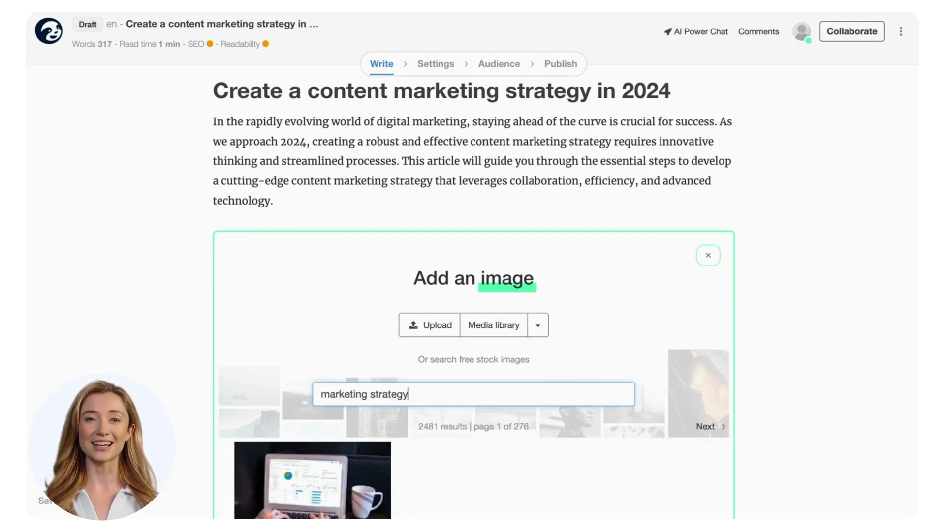
pyautogui.scroll(-3, 467, 371)
pyautogui.click(466, 371)
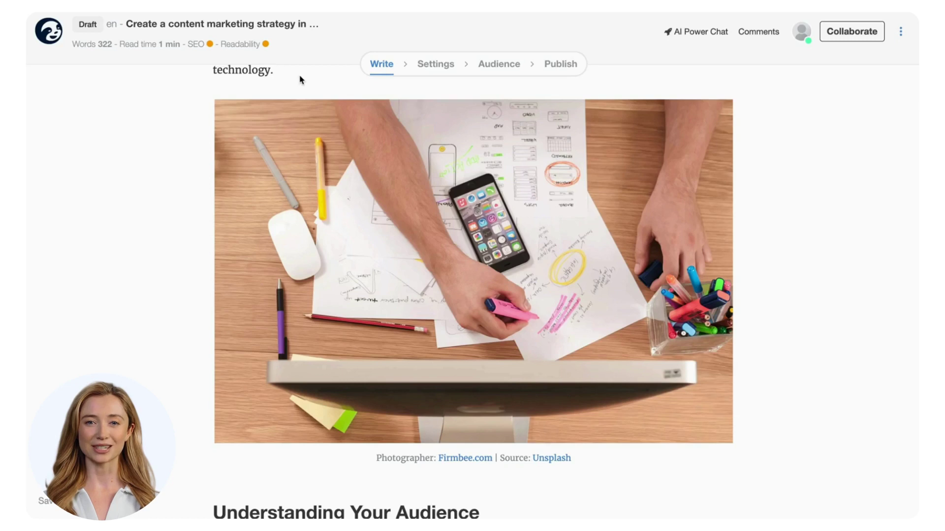
# Open the optimisation checks and expand the Readability and SEO basics sections
pyautogui.click(210, 49)
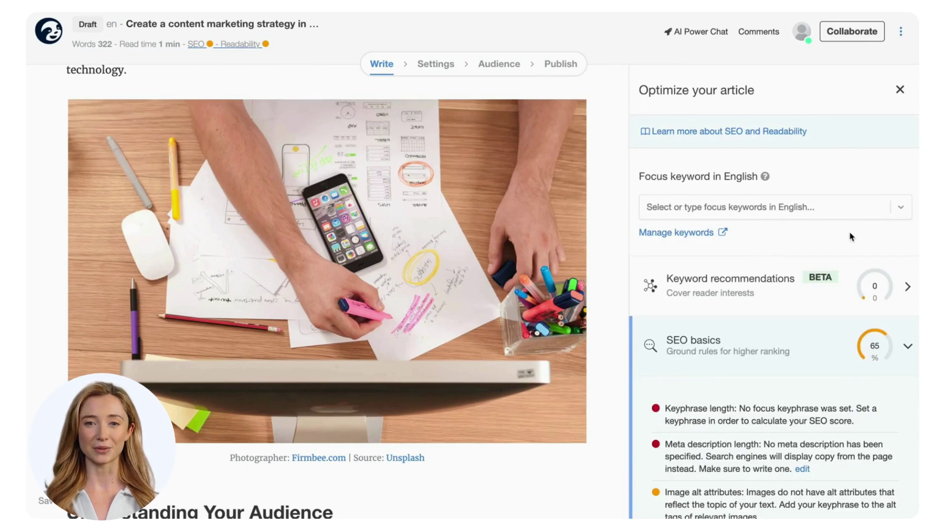
pyautogui.scroll(-5, 849, 235)
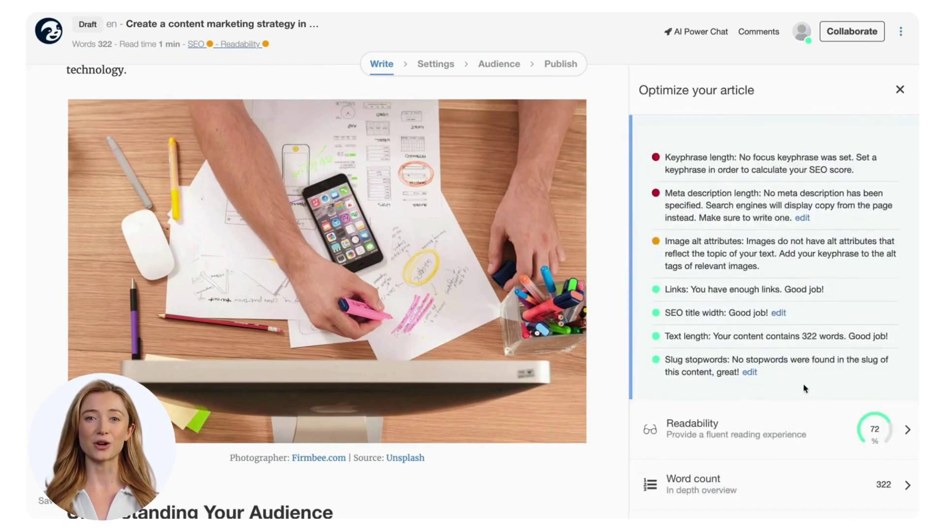
pyautogui.click(800, 431)
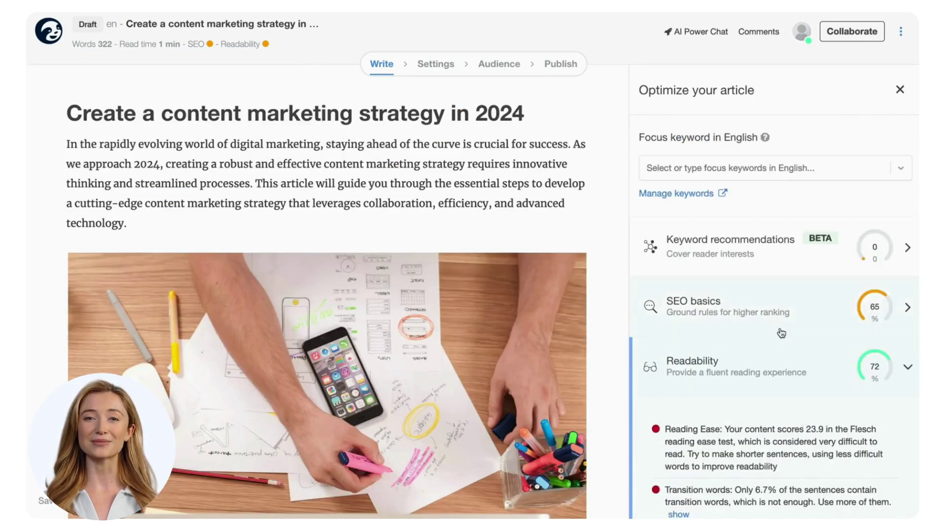
pyautogui.click(781, 328)
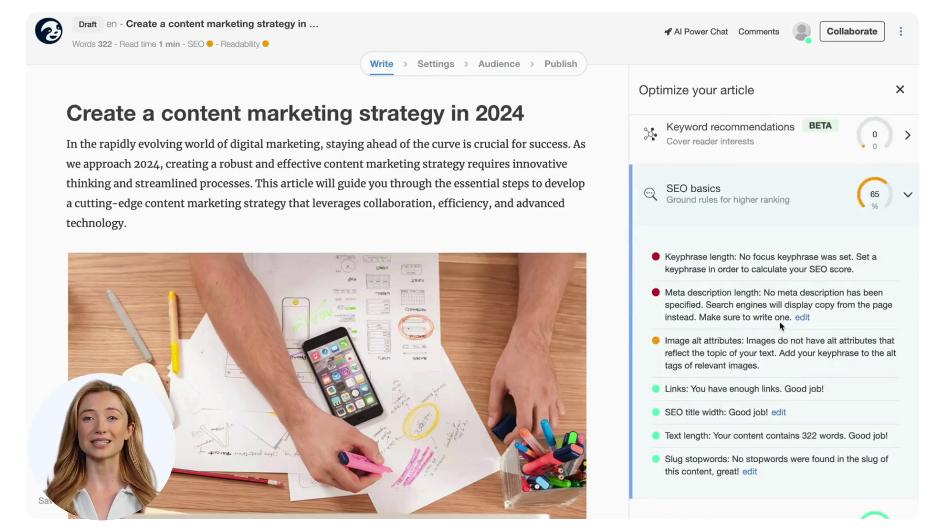
pyautogui.scroll(3, 780, 323)
# Set the focus keyword to 'Online content marketing' and review the word count details
pyautogui.click(790, 210)
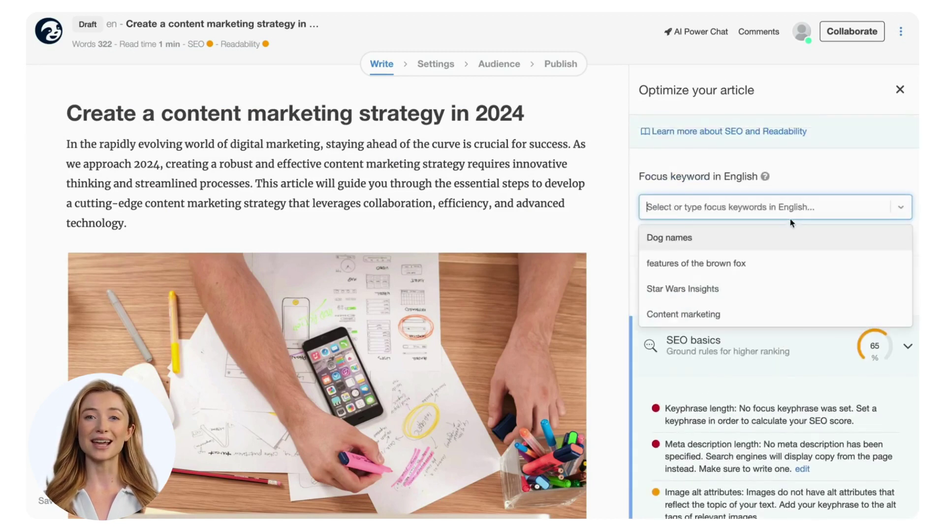
pyautogui.click(782, 313)
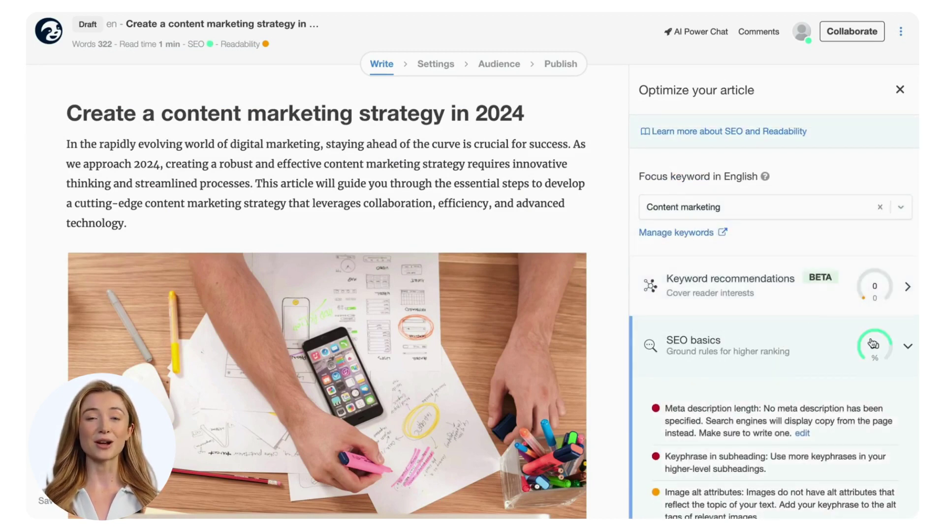
pyautogui.scroll(-7, 830, 345)
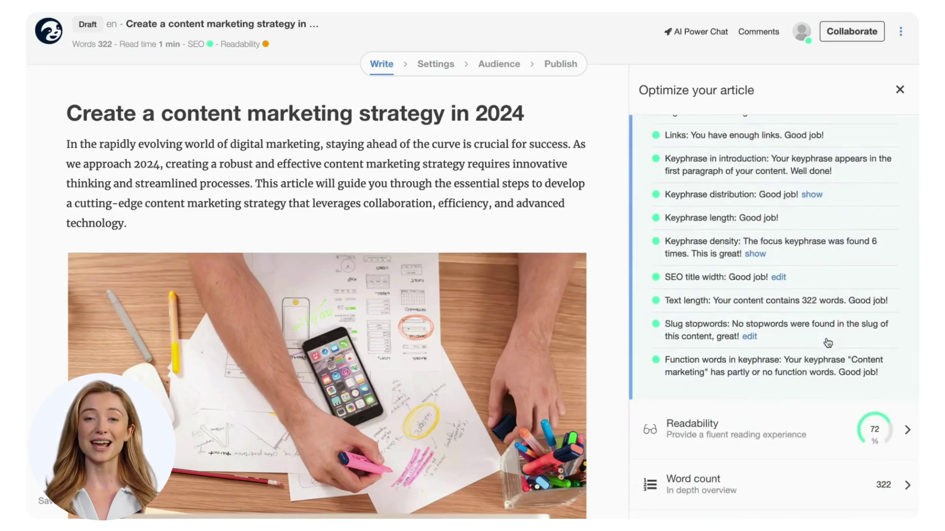
pyautogui.click(818, 480)
pyautogui.scroll(-2, 817, 441)
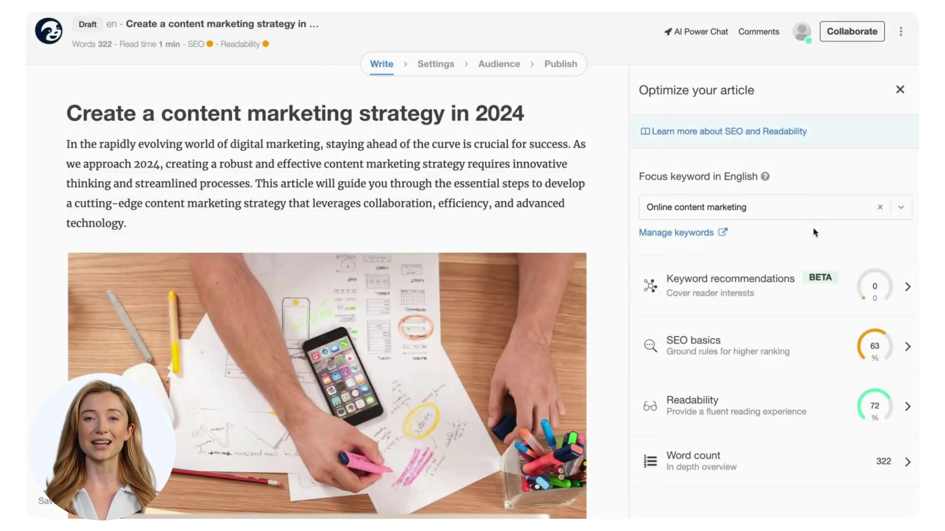
# Generate keyword recommendations for 'Online content marketing' and browse the 40 suggested keywords
pyautogui.click(805, 279)
pyautogui.click(797, 361)
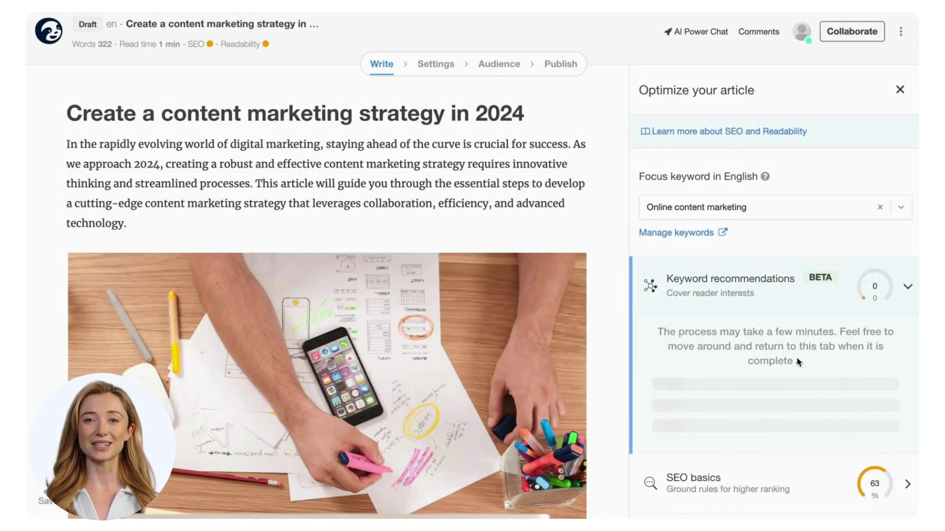
pyautogui.scroll(-1, 798, 361)
pyautogui.scroll(-1, 798, 362)
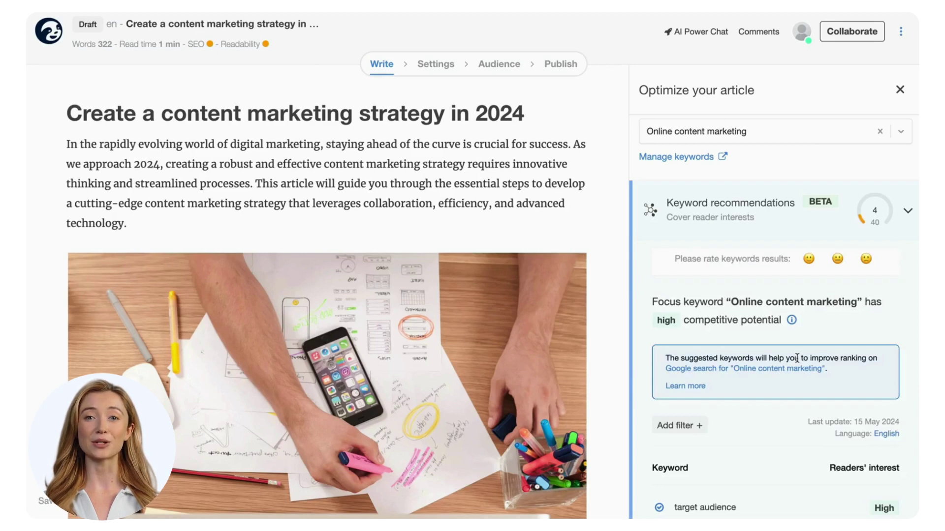
pyautogui.scroll(-1, 796, 358)
pyautogui.scroll(-2, 797, 359)
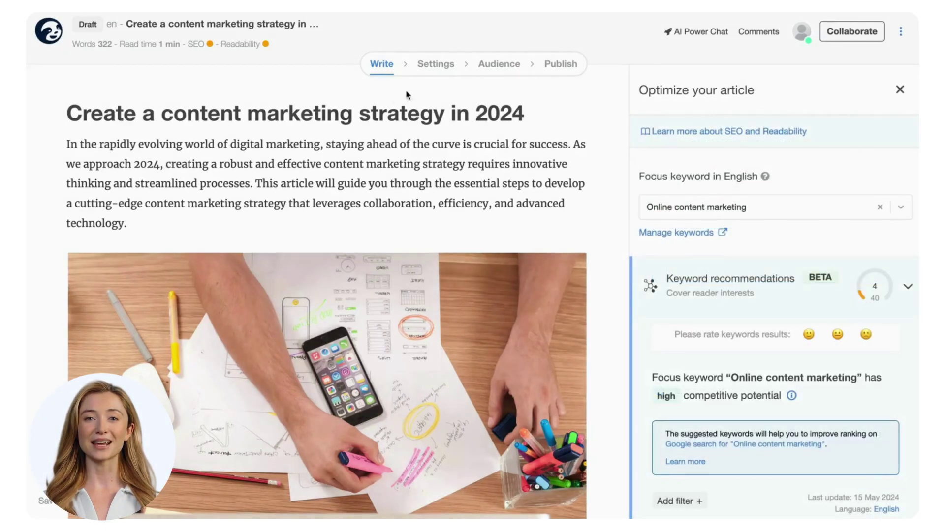
# Fill the Excerpt with an AI-generated summary of the article
pyautogui.click(443, 69)
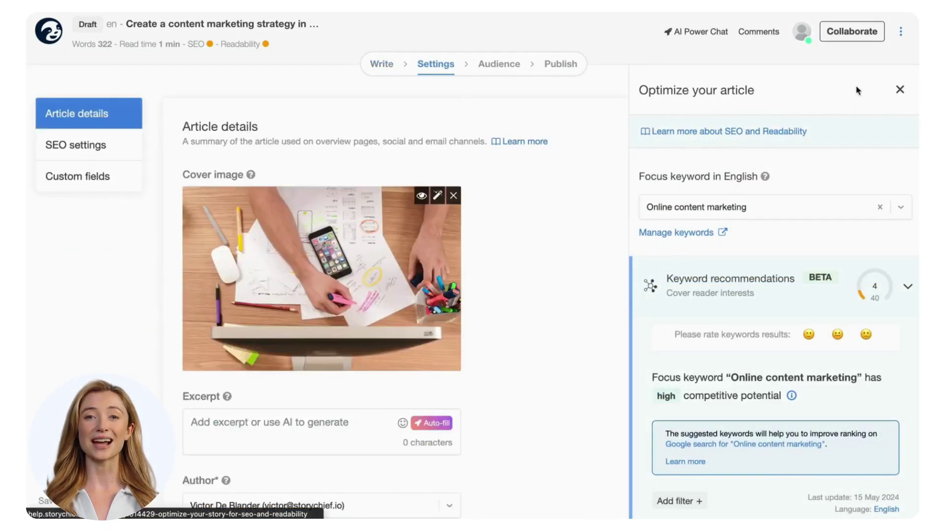
pyautogui.click(908, 91)
pyautogui.scroll(-5, 694, 212)
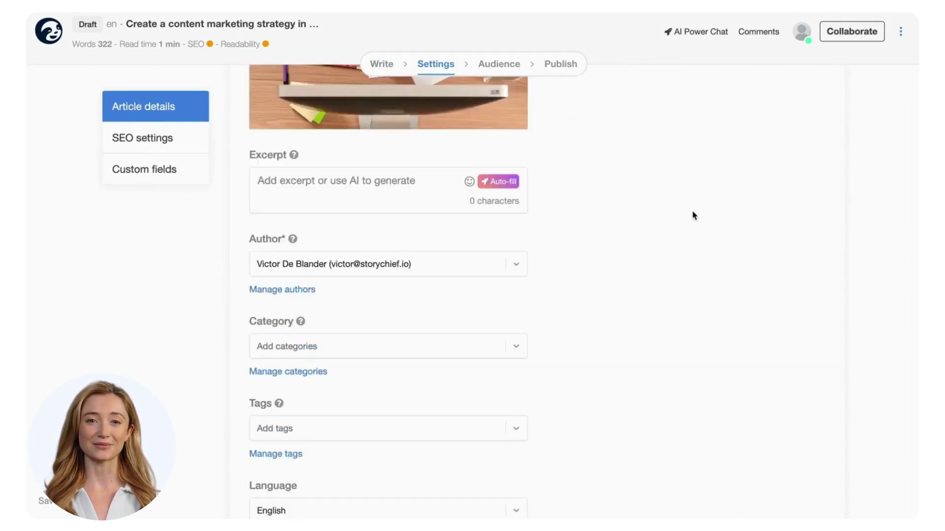
pyautogui.click(513, 184)
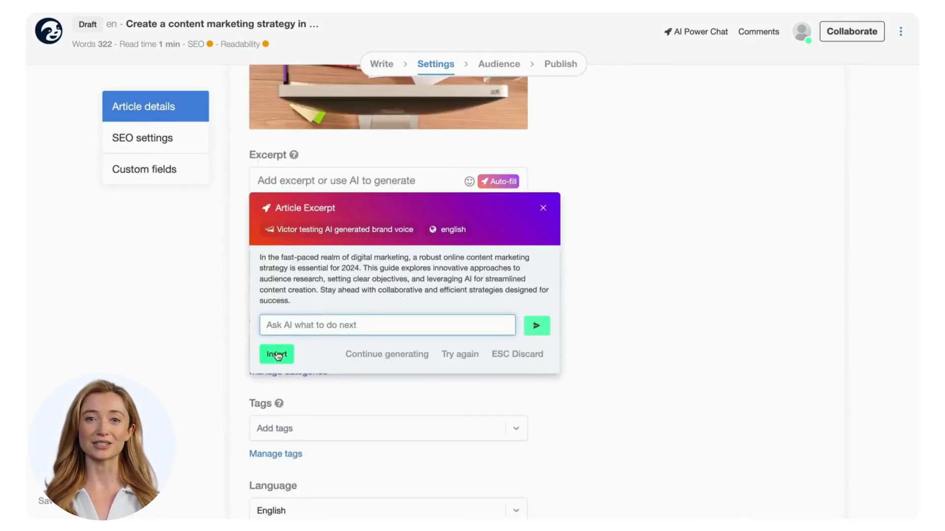
pyautogui.click(289, 353)
# Set the category to News post and the tag to Online, leaving the due date unset
pyautogui.scroll(-5, 375, 348)
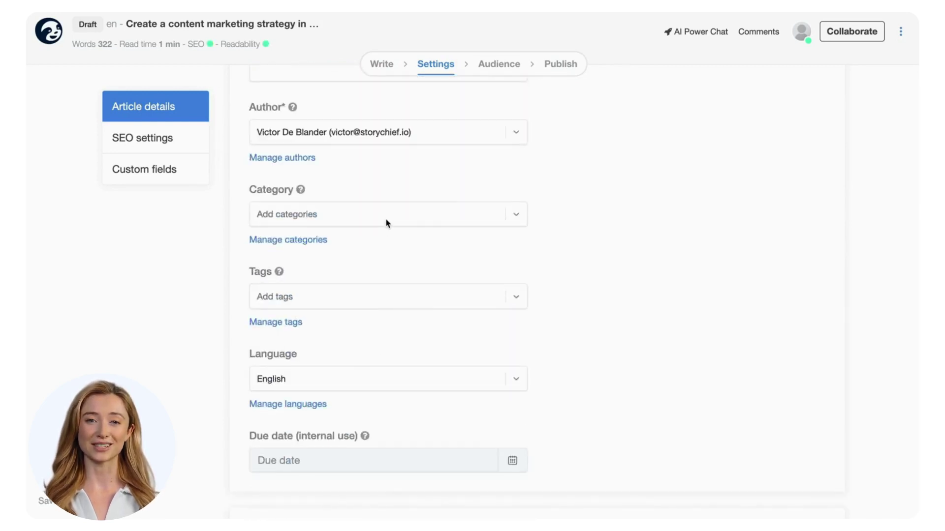
pyautogui.click(385, 218)
pyautogui.click(373, 269)
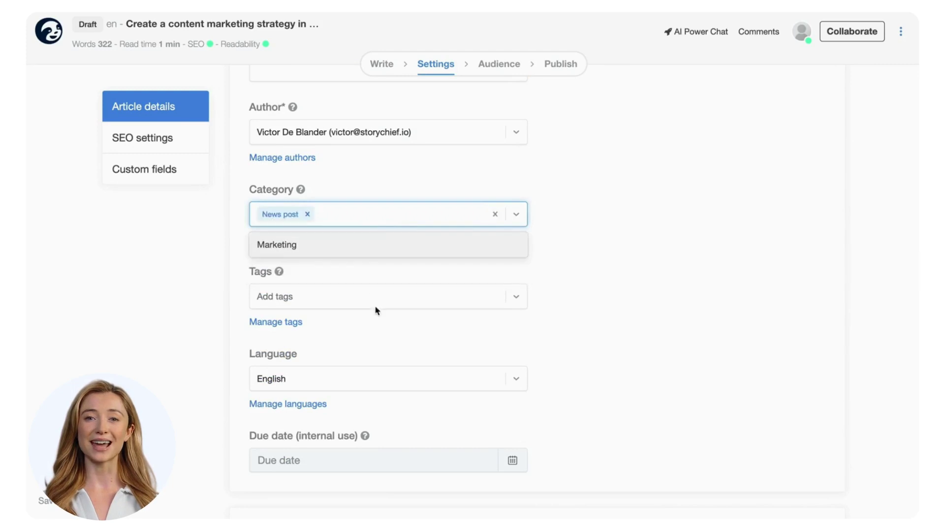
pyautogui.click(375, 307)
pyautogui.click(382, 327)
pyautogui.scroll(-1, 600, 367)
pyautogui.scroll(-3, 600, 367)
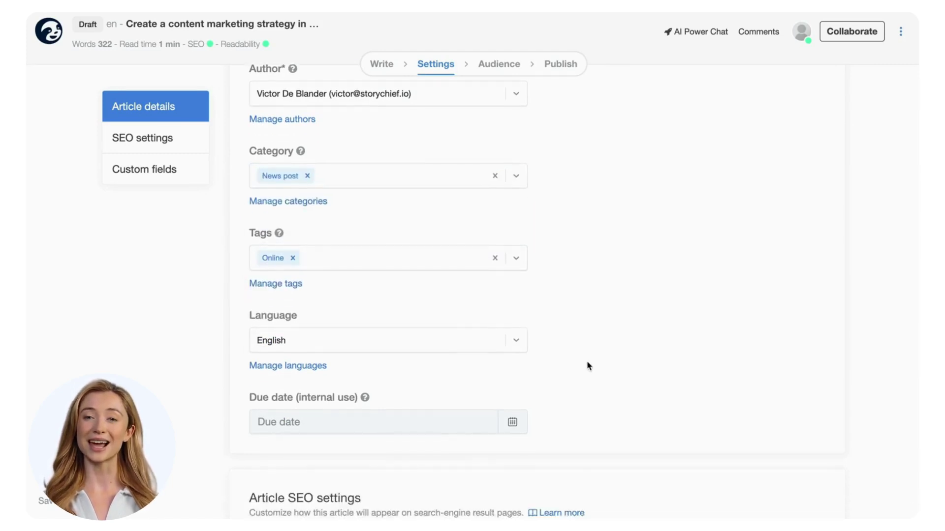
pyautogui.click(449, 336)
pyautogui.click(622, 339)
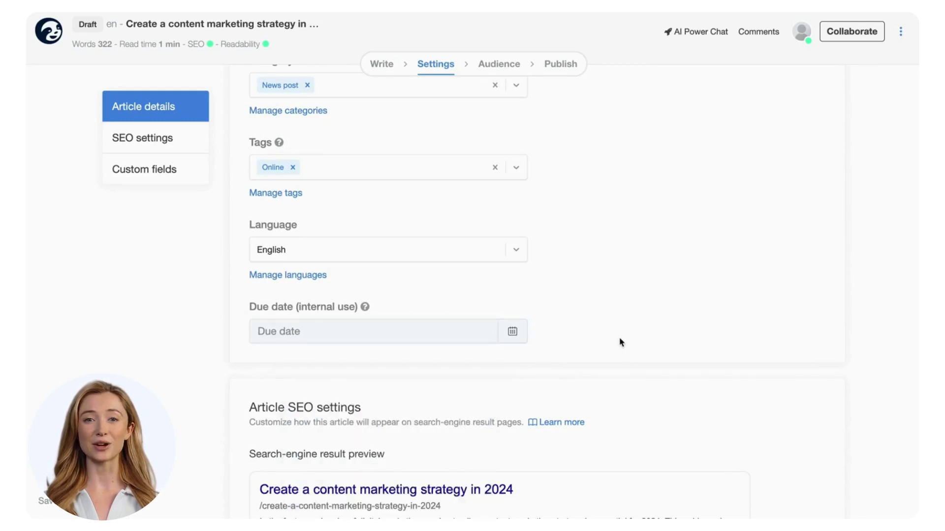
pyautogui.scroll(-7, 605, 340)
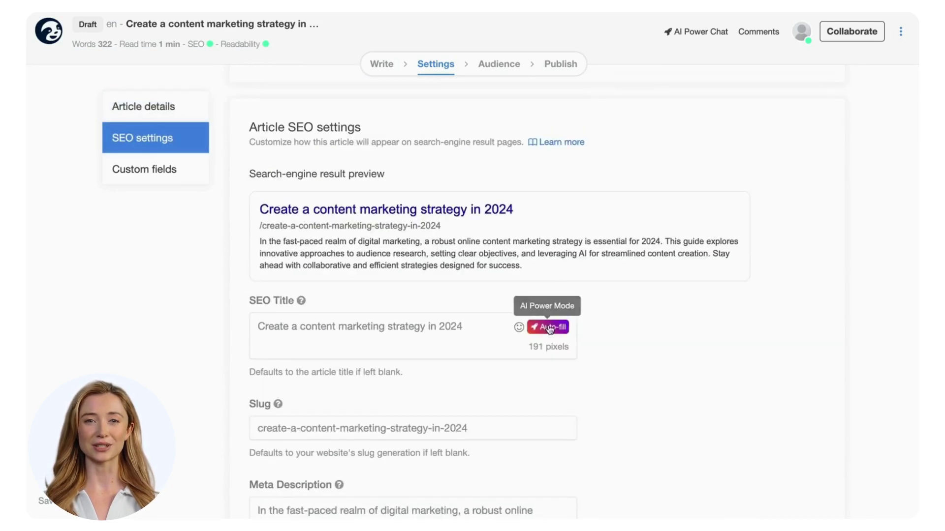
# Set the SEO title to the AI suggestion '2024 Online Content Marketing Strategy Guide' and review slug and meta description
pyautogui.click(548, 327)
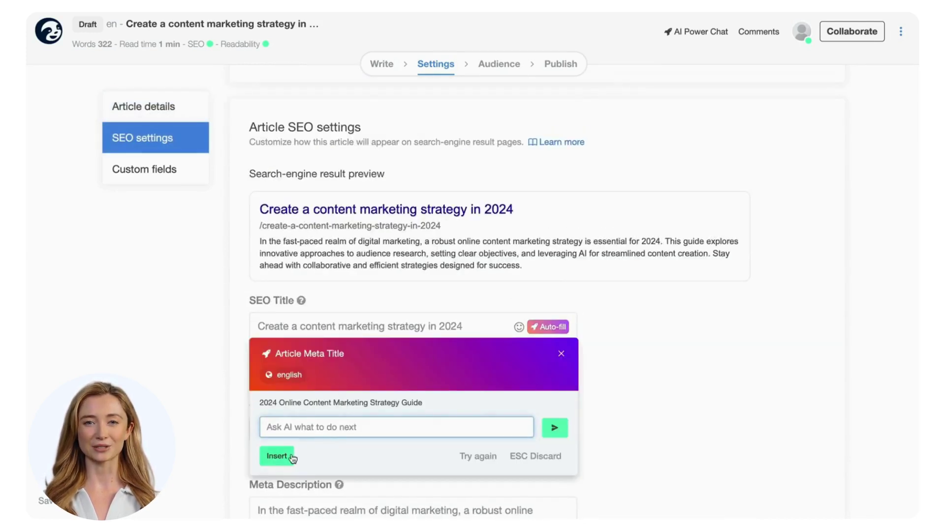
pyautogui.click(276, 457)
pyautogui.scroll(-2, 355, 429)
pyautogui.scroll(-2, 356, 429)
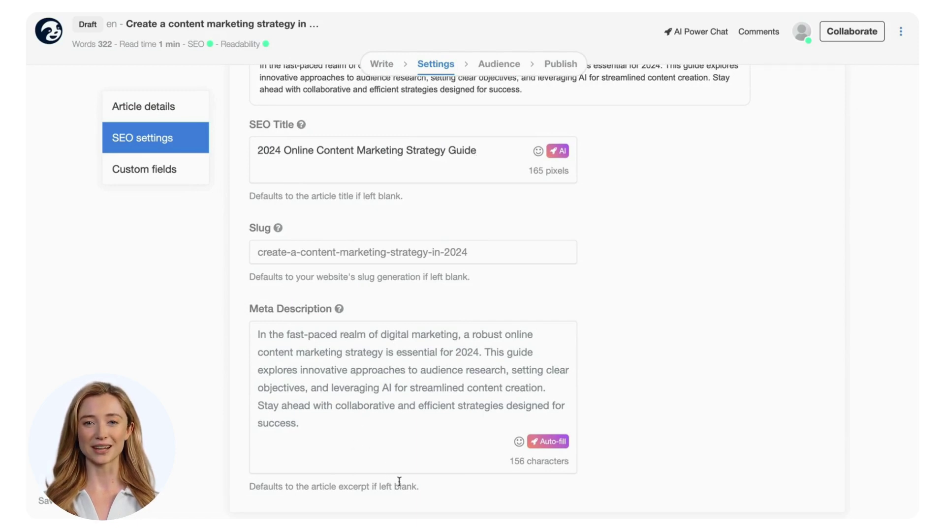
pyautogui.scroll(-7, 399, 473)
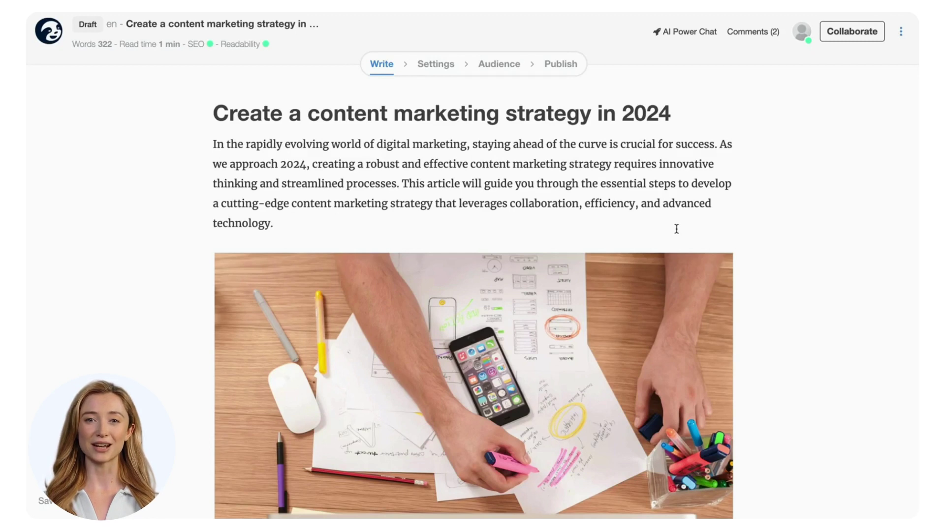
# Add a team comment 'I would leave this one out' on 'advanced technology.' ending the intro
pyautogui.moveTo(662, 203); pyautogui.dragTo(315, 220)
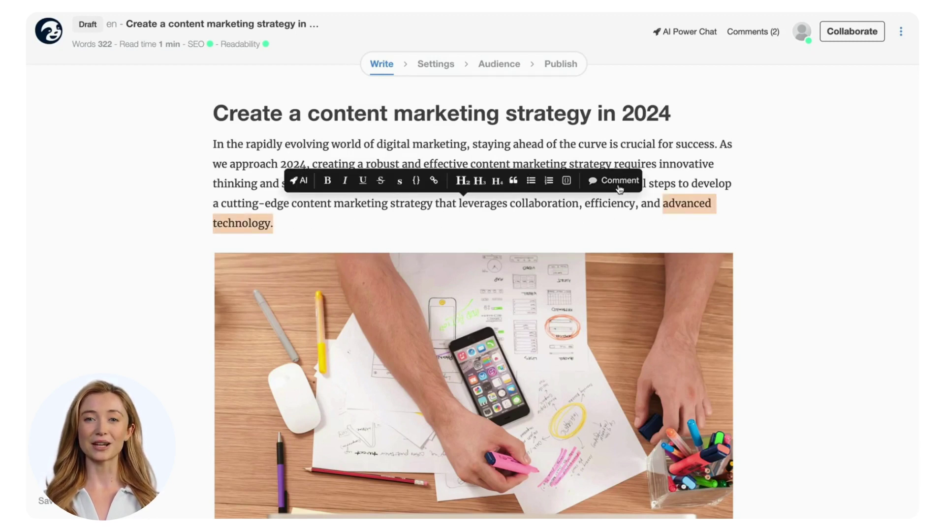
pyautogui.click(619, 181)
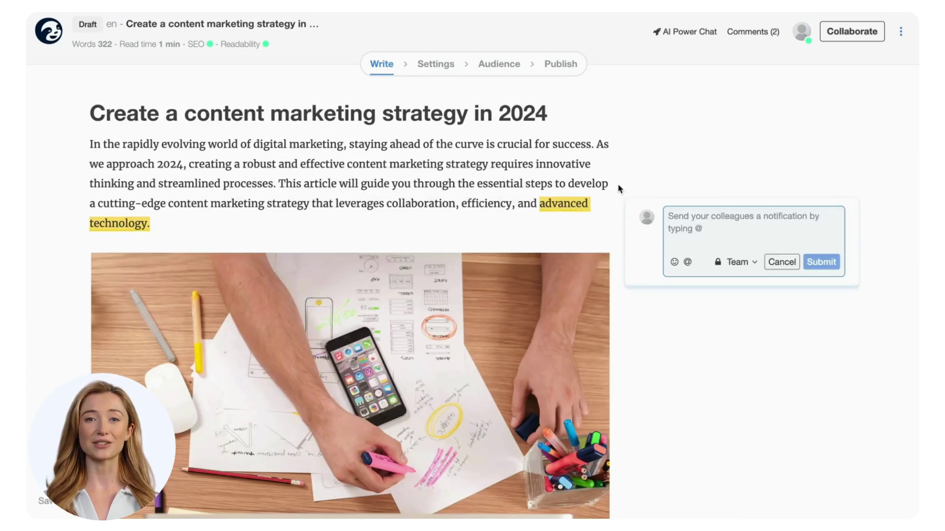
pyautogui.write('I would leave this one out')
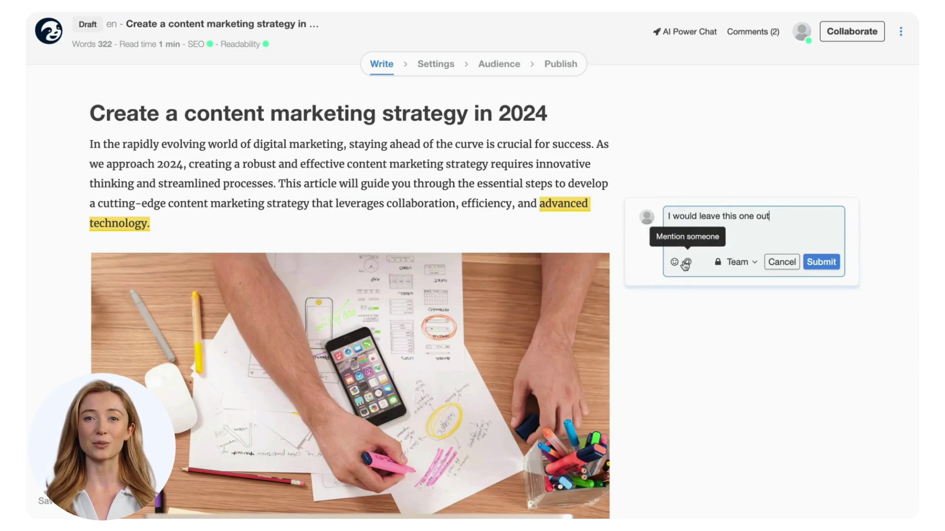
pyautogui.click(822, 264)
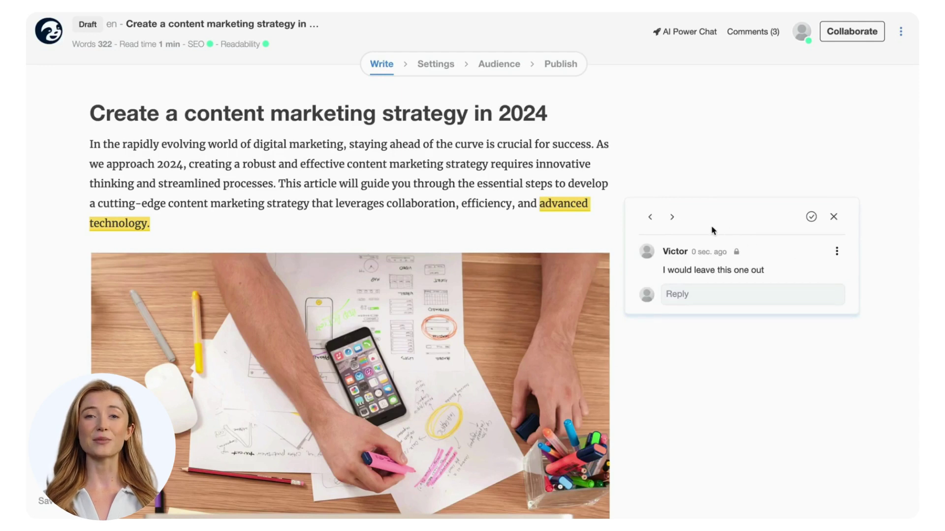
pyautogui.click(848, 39)
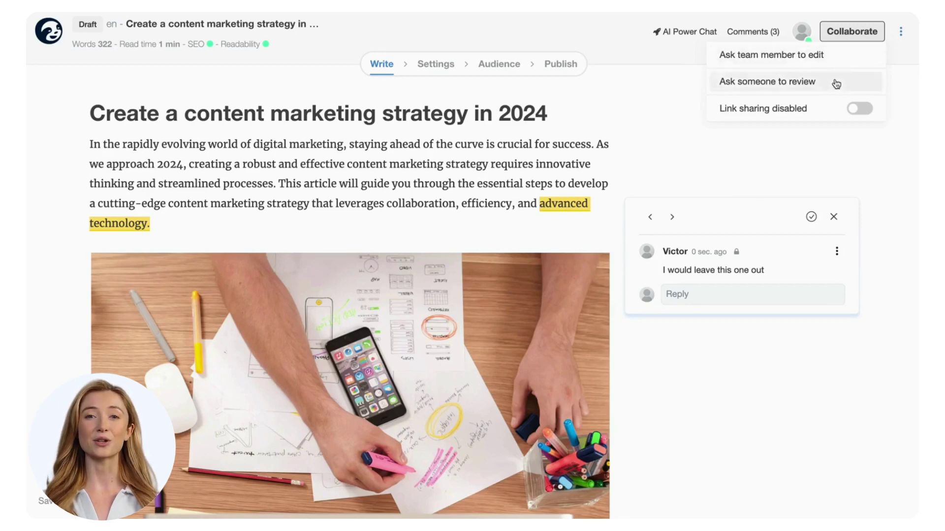
pyautogui.click(835, 63)
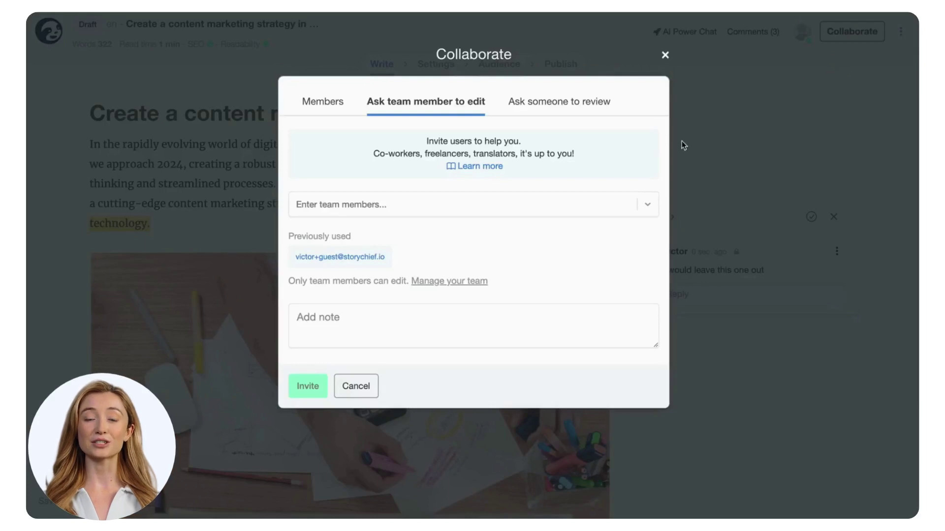
pyautogui.click(558, 201)
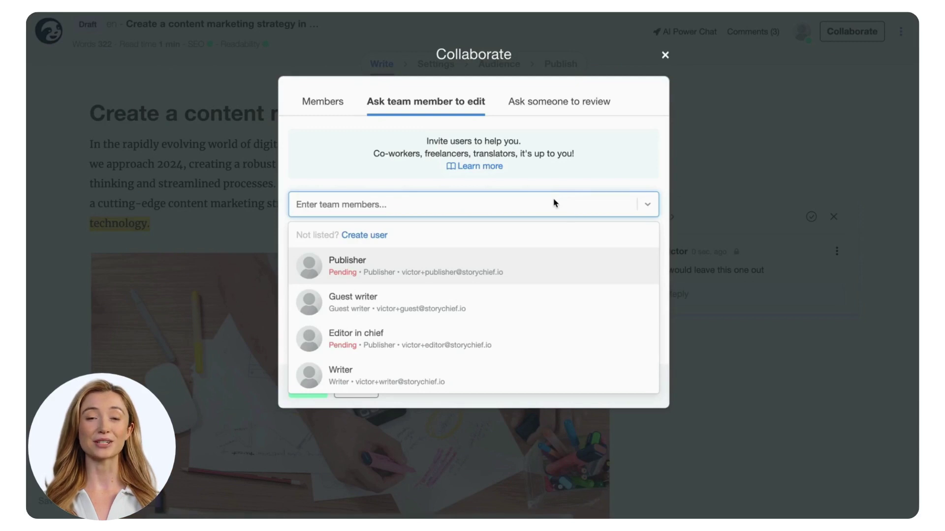
pyautogui.click(437, 210)
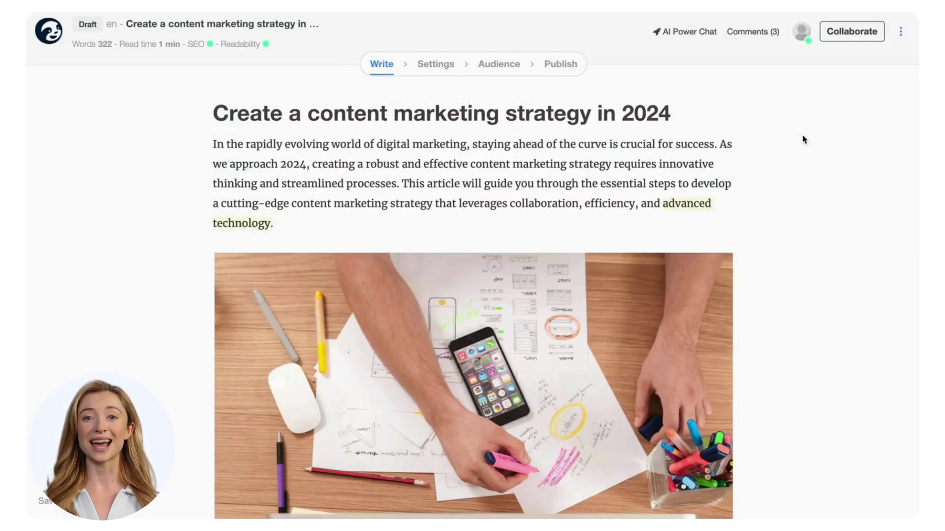
# Request a review from the previously used reviewers, the Publisher and Editor in chief
pyautogui.click(850, 37)
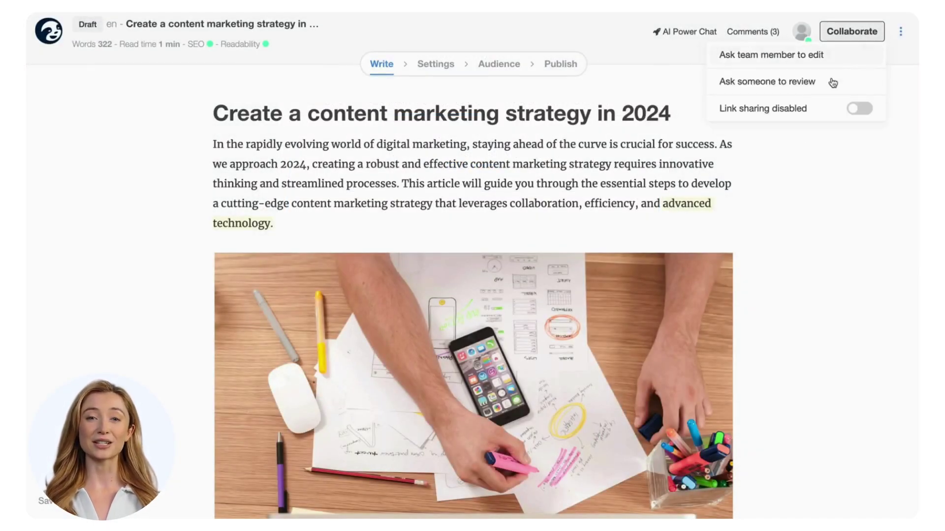
pyautogui.click(811, 84)
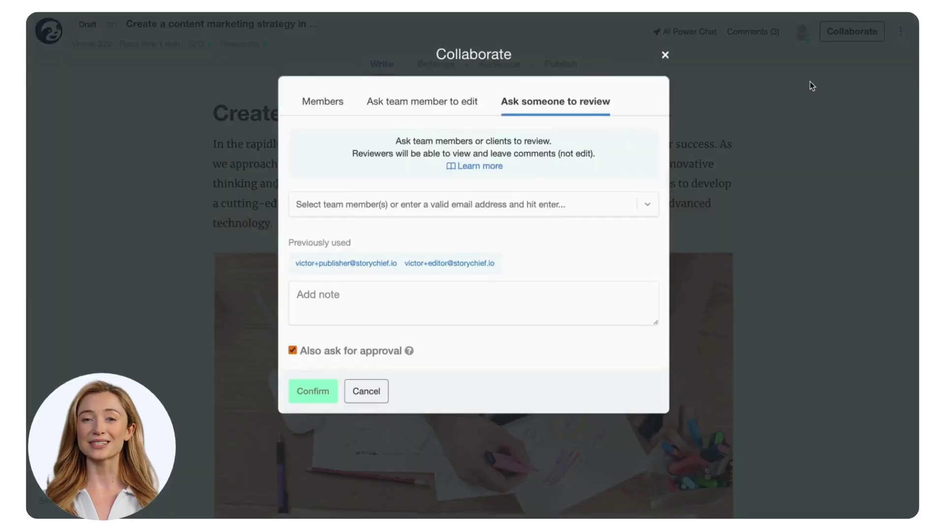
pyautogui.click(559, 207)
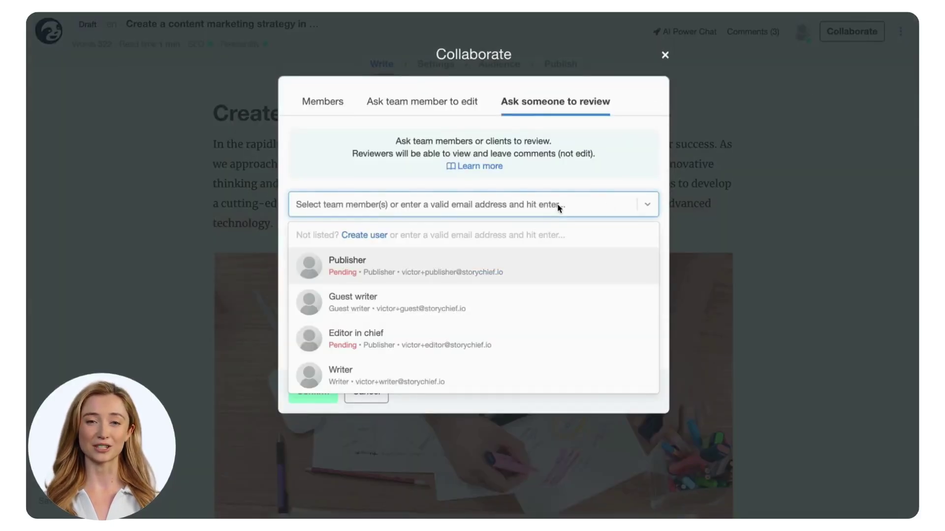
pyautogui.write('vic')
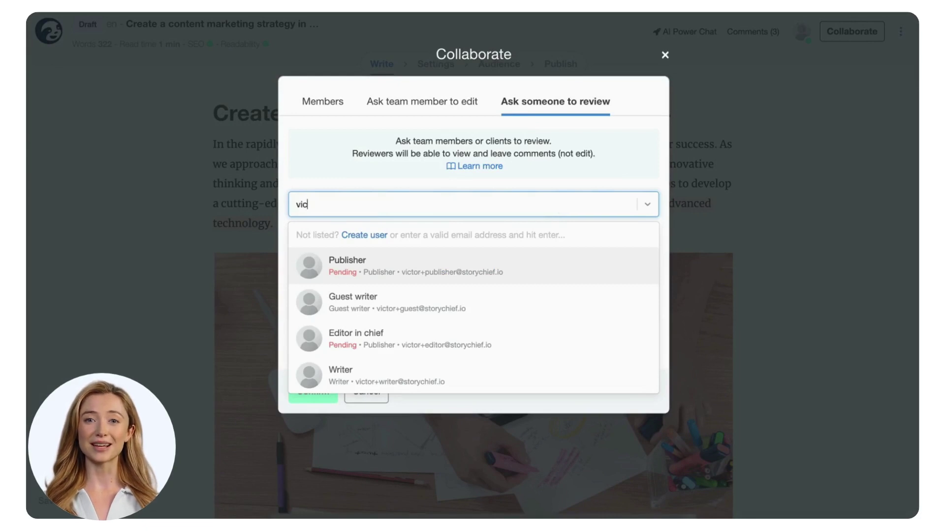
pyautogui.write('tor+clinet')
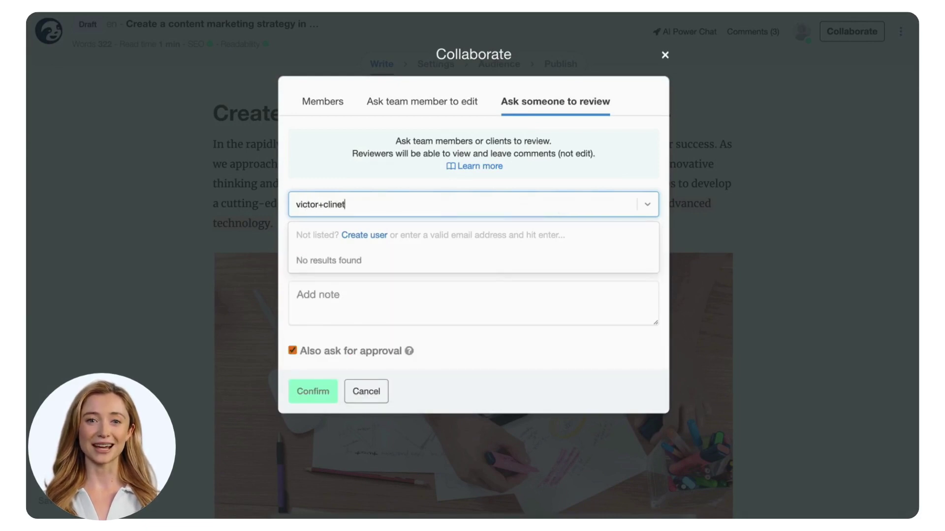
pyautogui.click(503, 187)
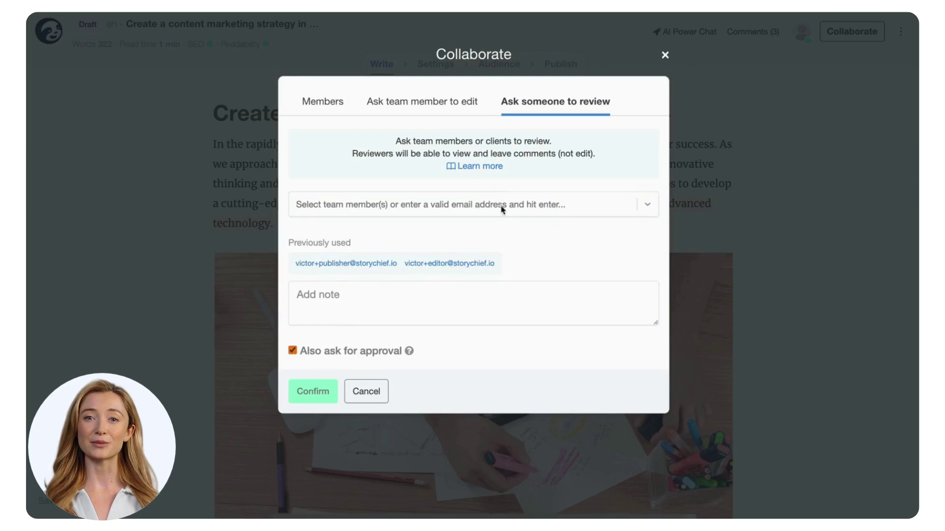
pyautogui.click(400, 274)
# Send the review and approval request with the note 'Please review!' and check pending reviews
pyautogui.click(398, 293)
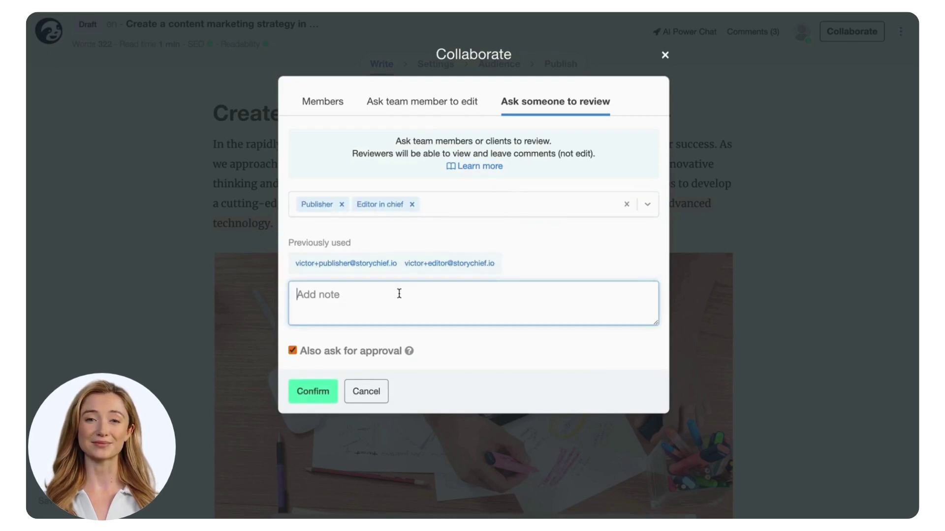
pyautogui.write('Please review!')
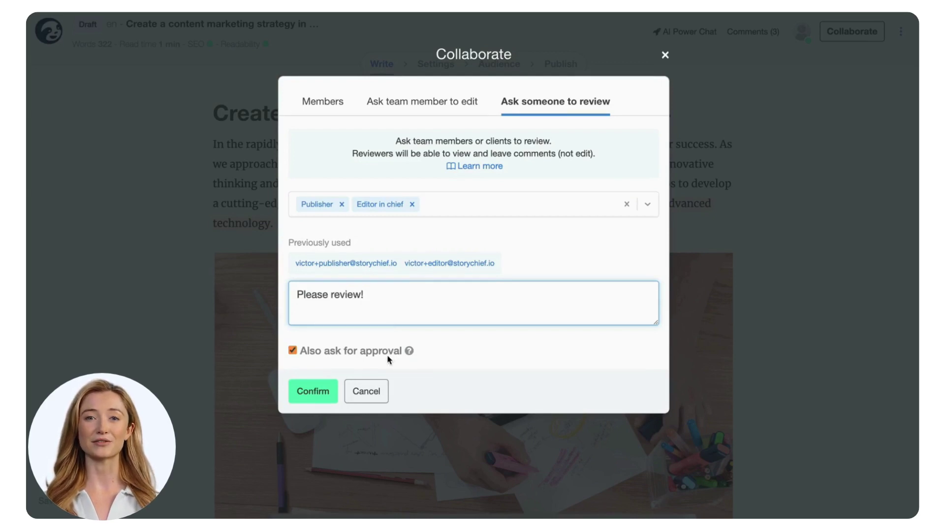
pyautogui.click(328, 389)
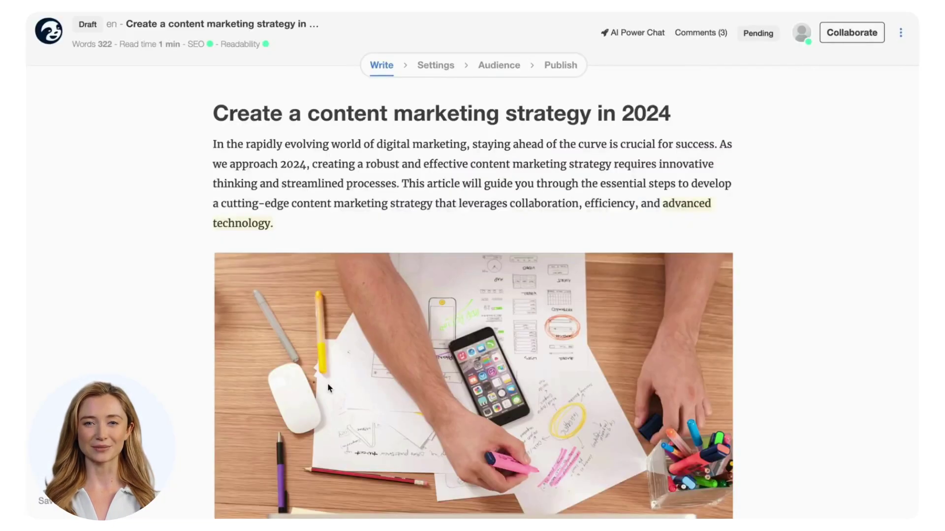
pyautogui.click(760, 42)
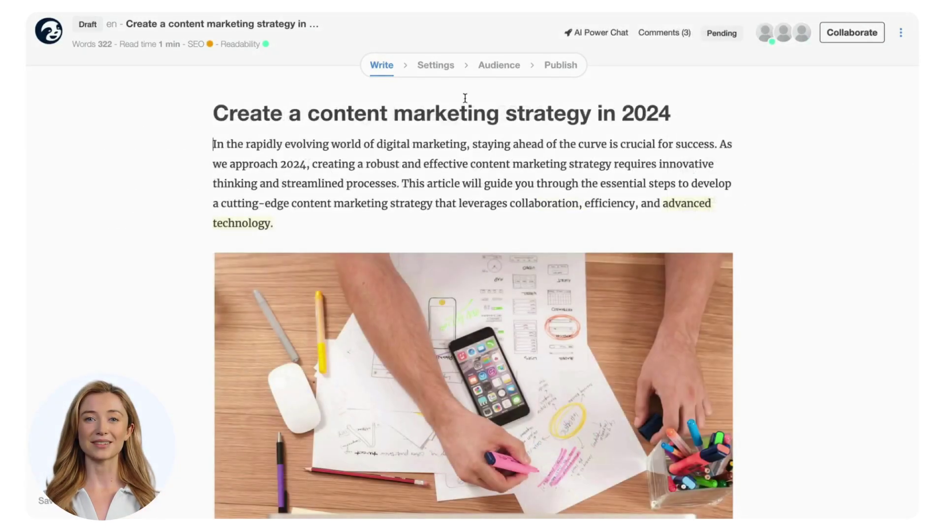
# Activate the storychief-demo-wordpress.itfrog.org, HubSpot Blog NL and RSS Feed - News destinations, keeping the built-in blog primary
pyautogui.click(491, 69)
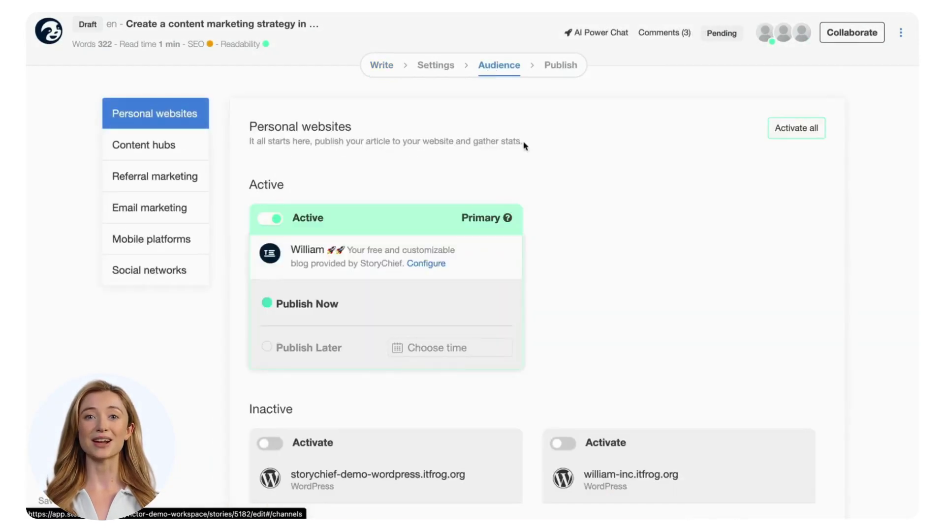
pyautogui.scroll(-3, 567, 200)
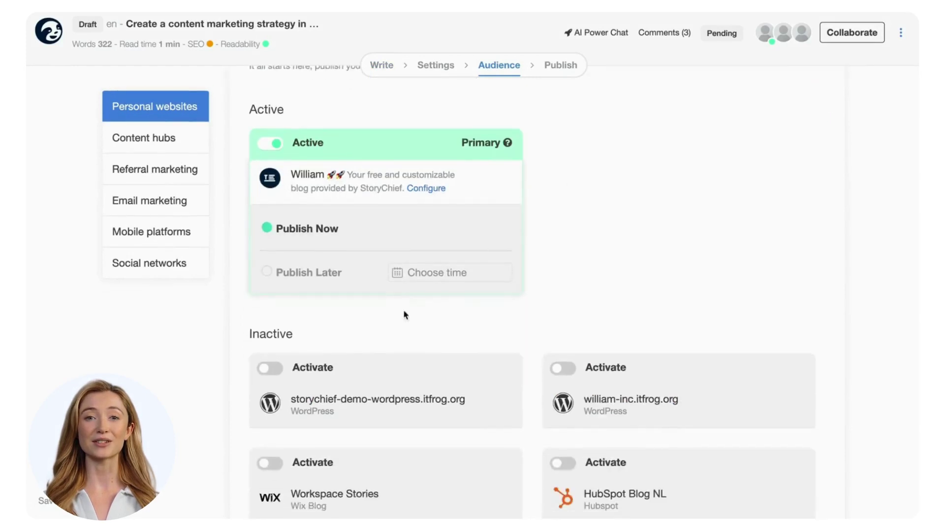
pyautogui.click(328, 374)
pyautogui.click(602, 465)
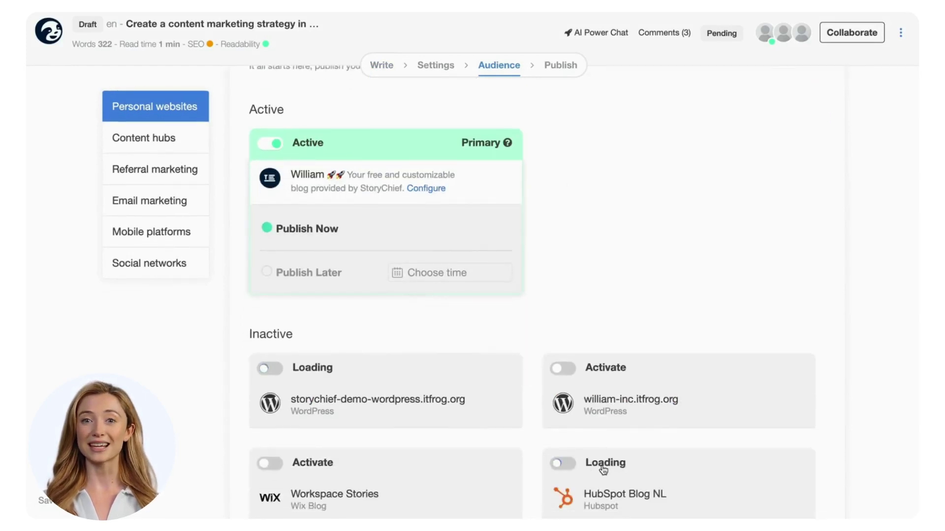
pyautogui.click(765, 143)
pyautogui.click(497, 144)
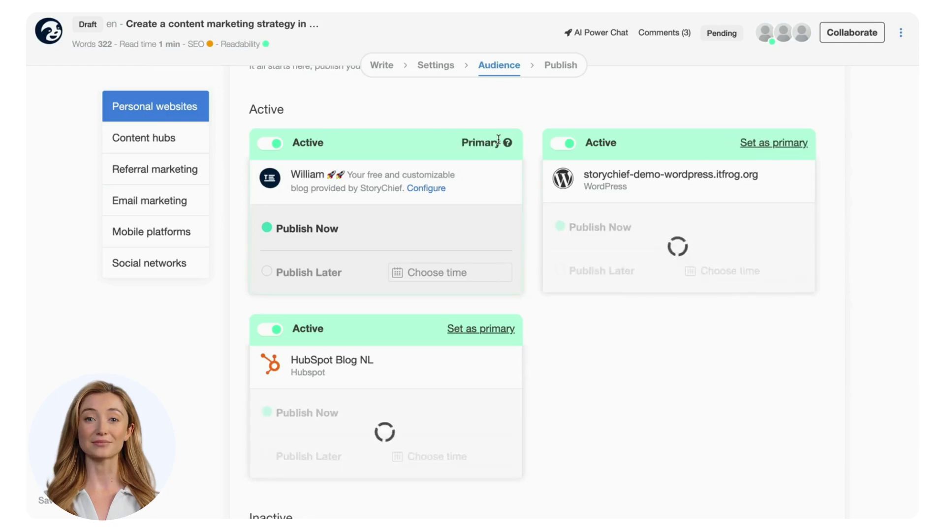
pyautogui.click(175, 136)
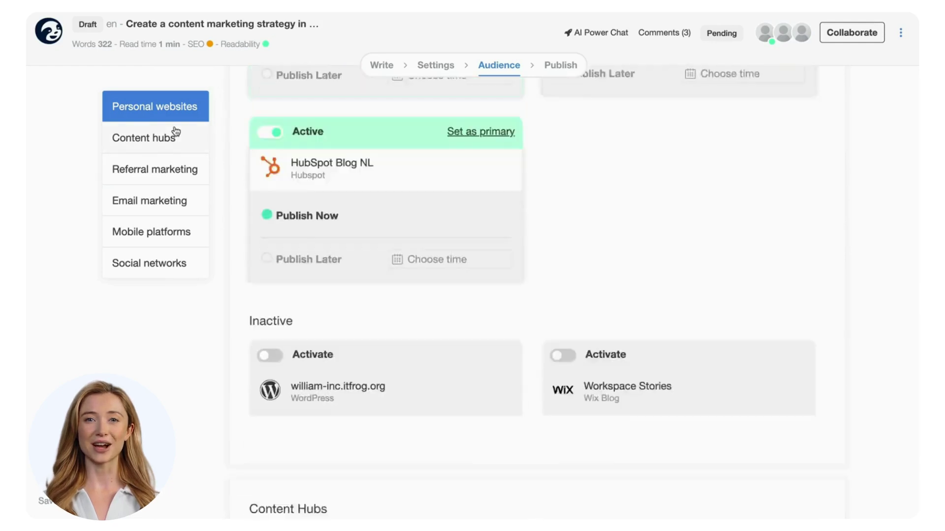
pyautogui.click(335, 226)
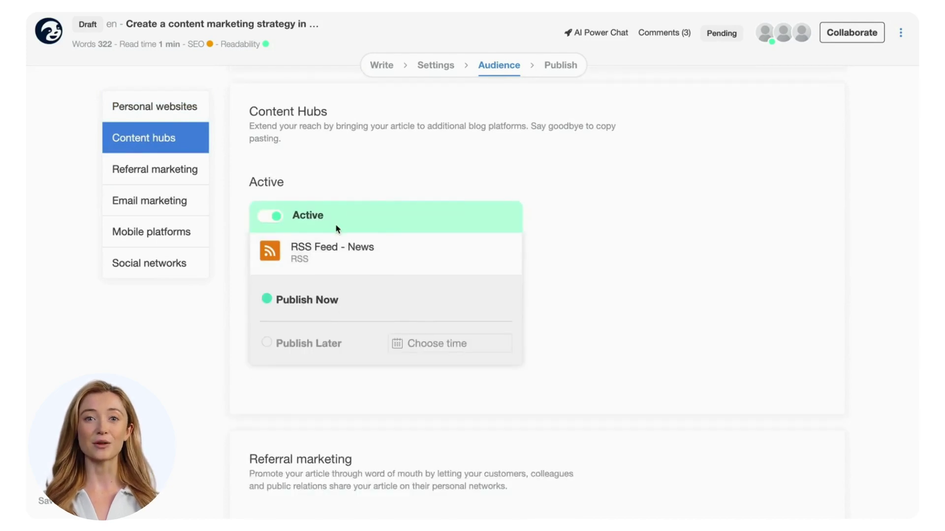
# Schedule the RSS Feed - News destination to publish on 18 May 2024 at 11:30
pyautogui.scroll(-1, 337, 229)
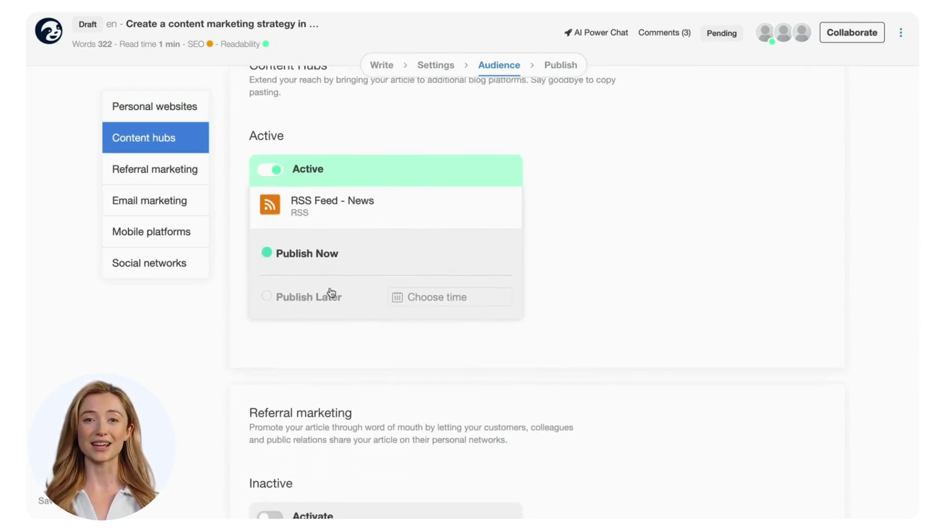
pyautogui.click(327, 295)
pyautogui.click(457, 458)
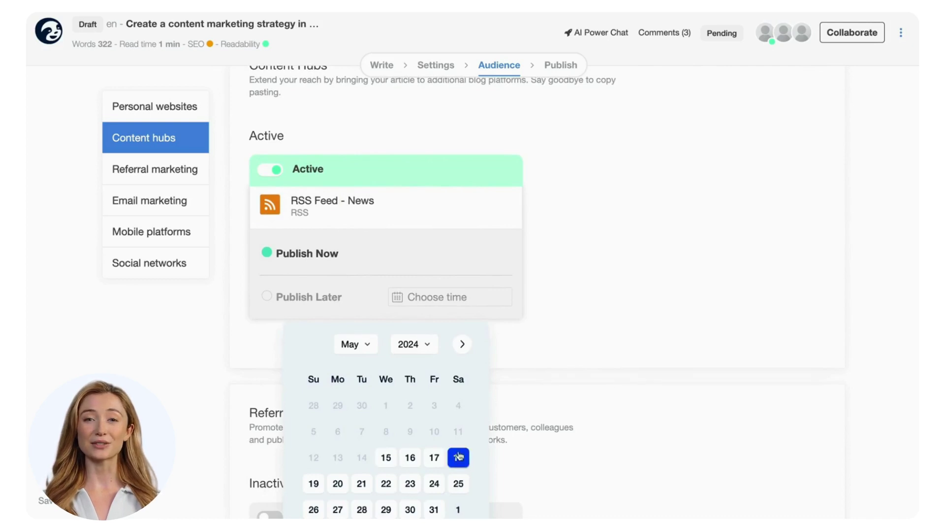
pyautogui.scroll(-3, 470, 367)
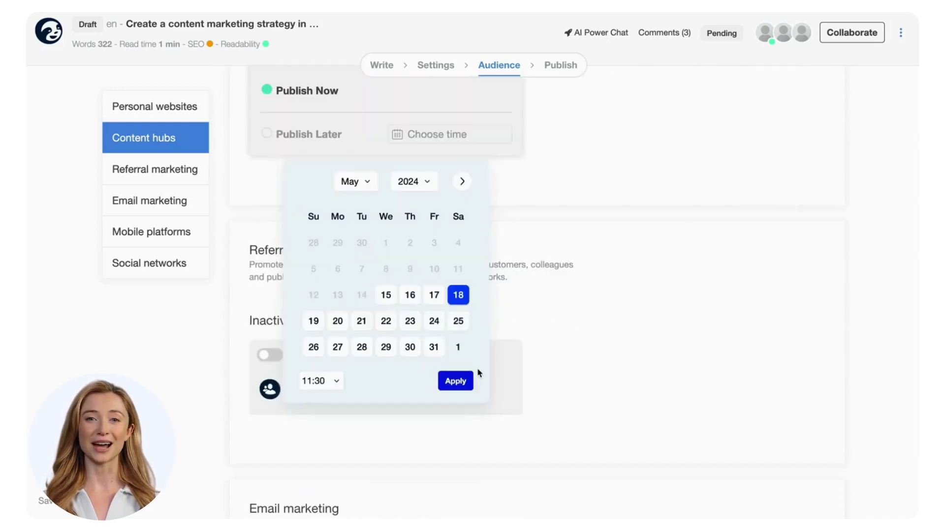
pyautogui.click(461, 388)
# Activate referral sharing with colleagues and review the five-destination publishing summary
pyautogui.scroll(-1, 443, 345)
pyautogui.click(377, 346)
pyautogui.scroll(-1, 503, 305)
pyautogui.scroll(-2, 503, 305)
pyautogui.scroll(-8, 503, 306)
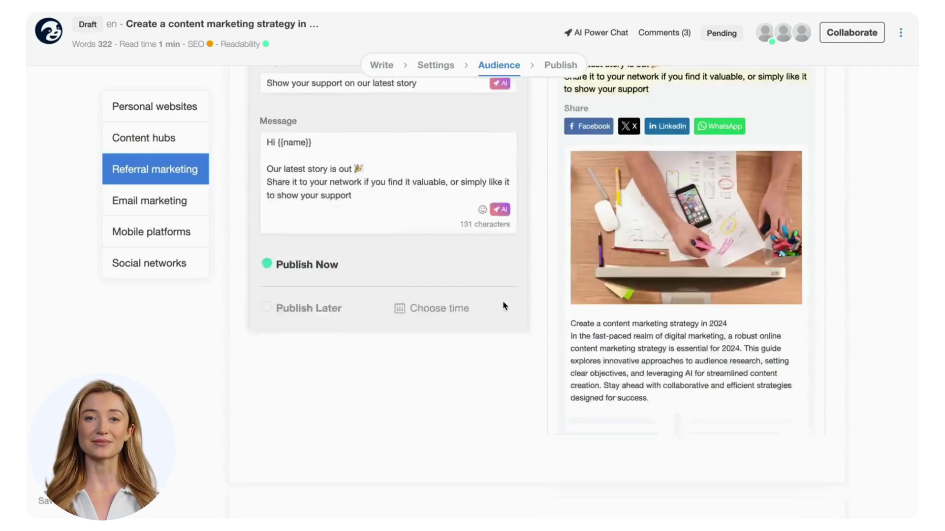
pyautogui.scroll(-3, 503, 305)
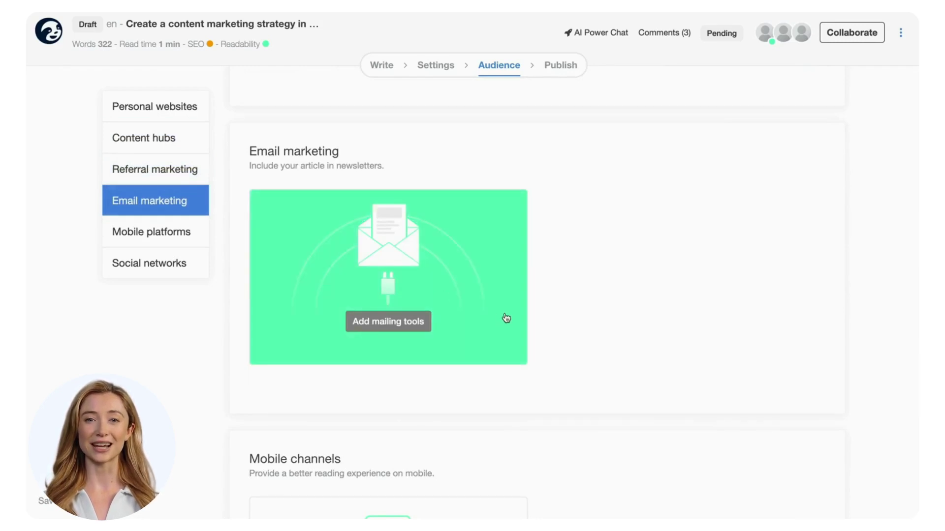
pyautogui.scroll(-9, 506, 318)
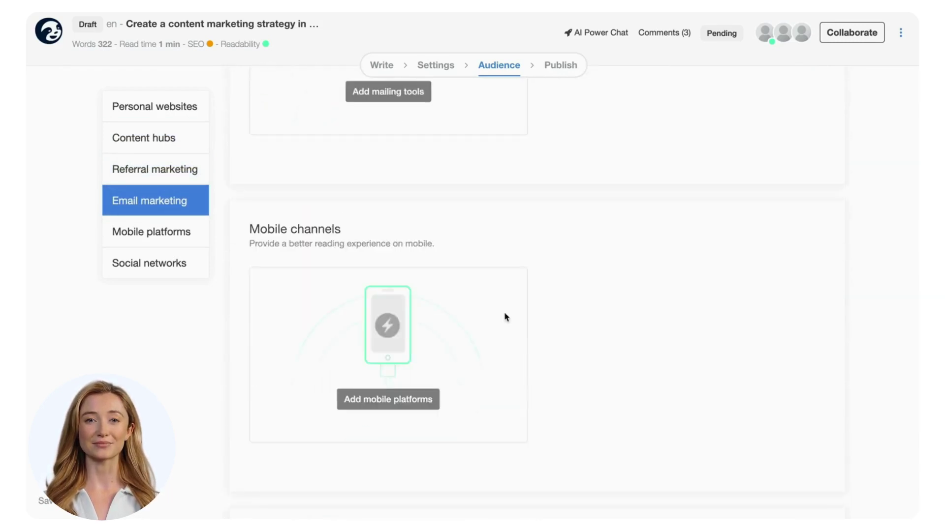
pyautogui.scroll(-3, 506, 317)
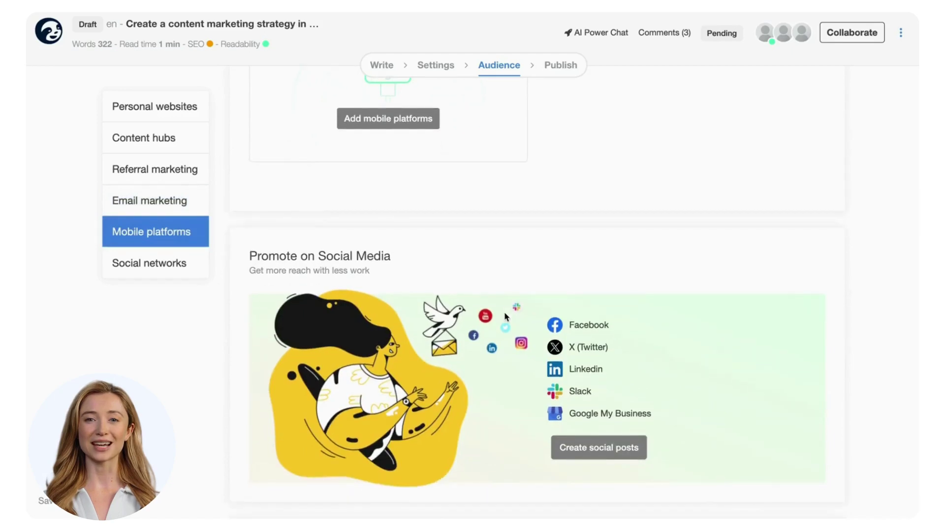
pyautogui.scroll(-3, 504, 311)
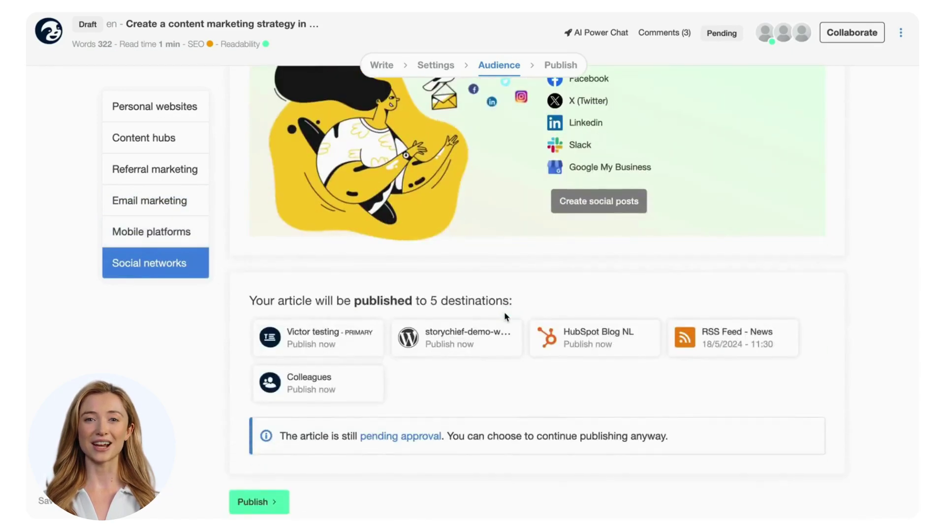
pyautogui.scroll(2, 547, 168)
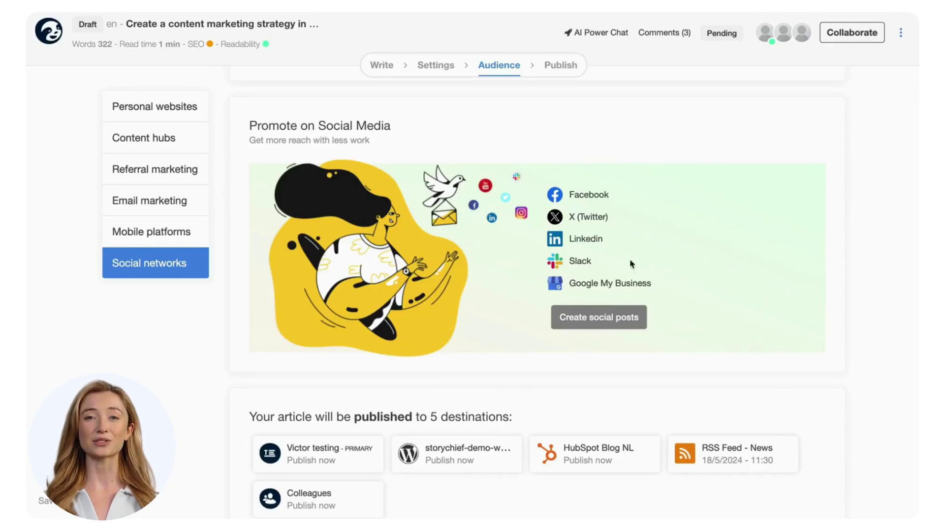
# Have the AI draft social posts from the article for the 'Digital marketers' audience, keeping the current brand voice
pyautogui.click(640, 316)
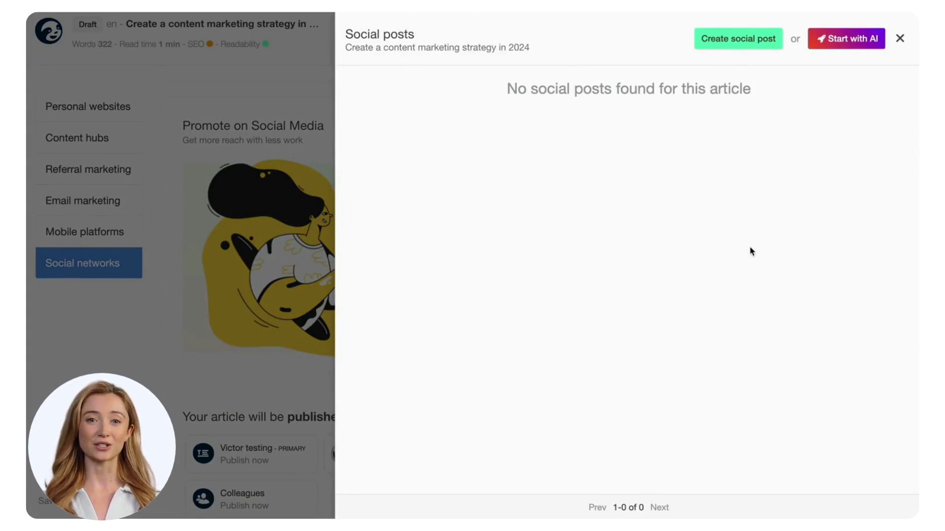
pyautogui.click(864, 48)
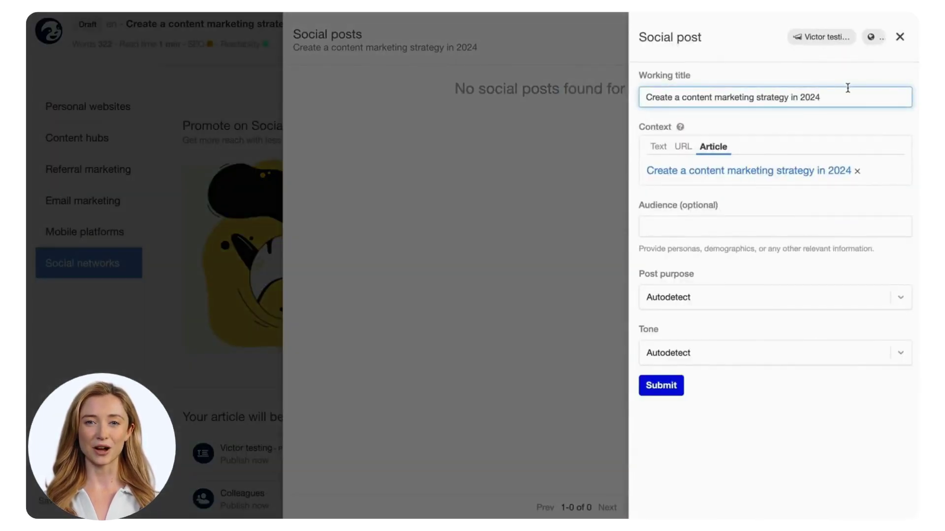
pyautogui.click(831, 40)
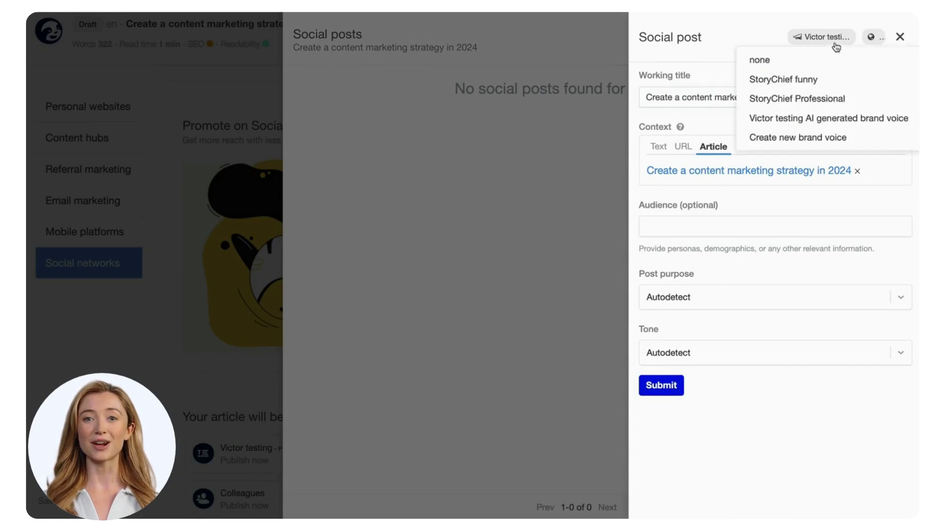
pyautogui.click(763, 43)
pyautogui.click(772, 223)
pyautogui.write('Digital marketers')
pyautogui.click(677, 388)
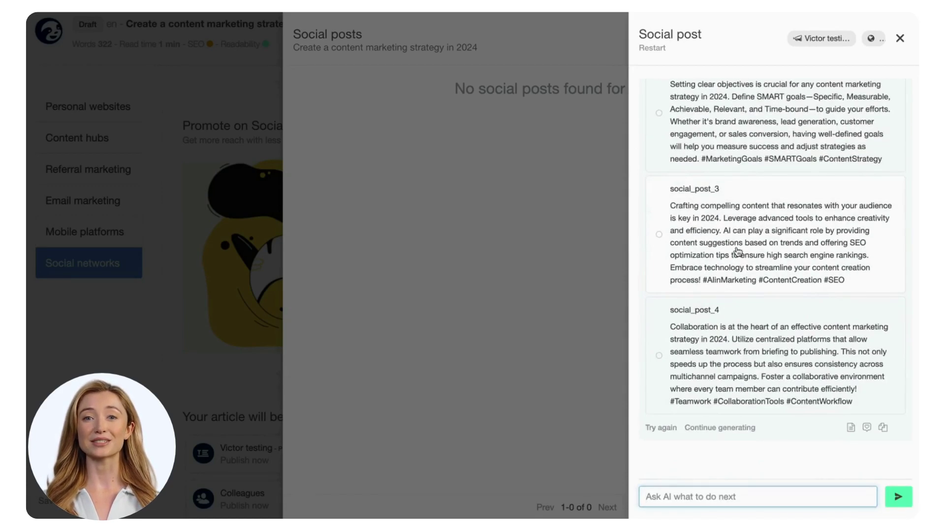
# Keep social_post_3 and social_post_4, on content creation and collaboration, as the article's social posts
pyautogui.click(737, 252)
pyautogui.click(738, 313)
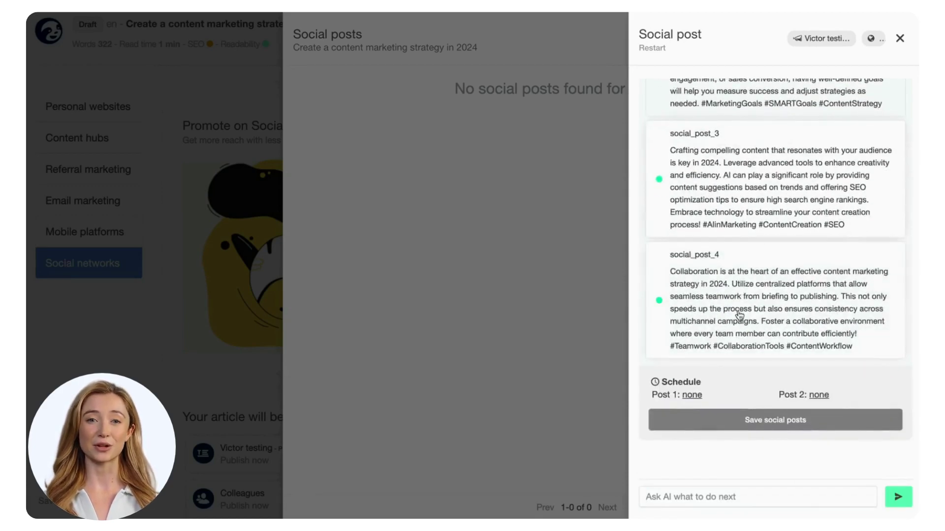
pyautogui.click(737, 420)
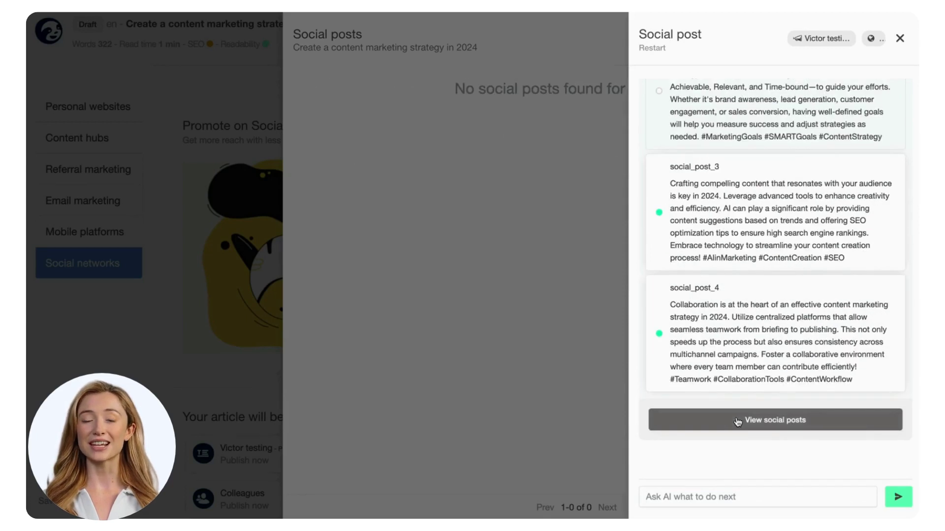